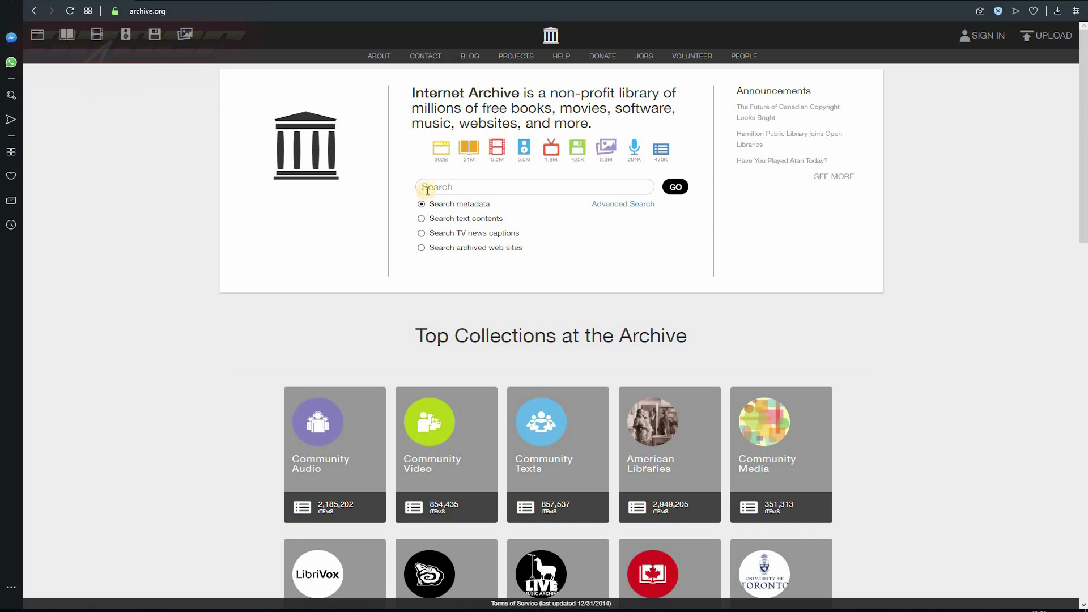
# Search archive.org for 'computer science' and browse the 54,261 results
pyautogui.click(427, 189)
pyautogui.write('computer science')
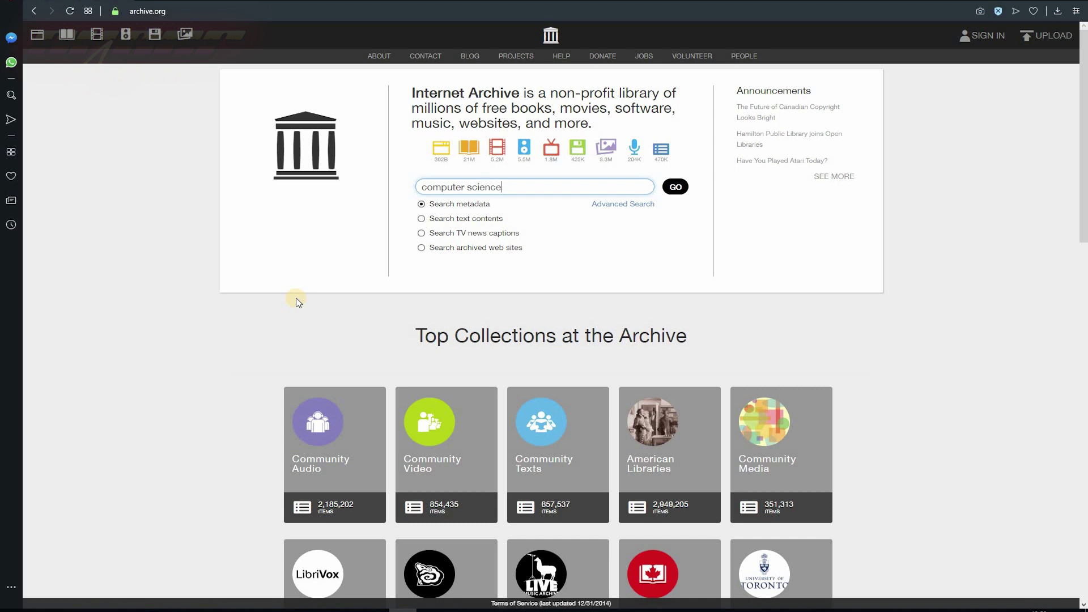
pyautogui.press('Return')
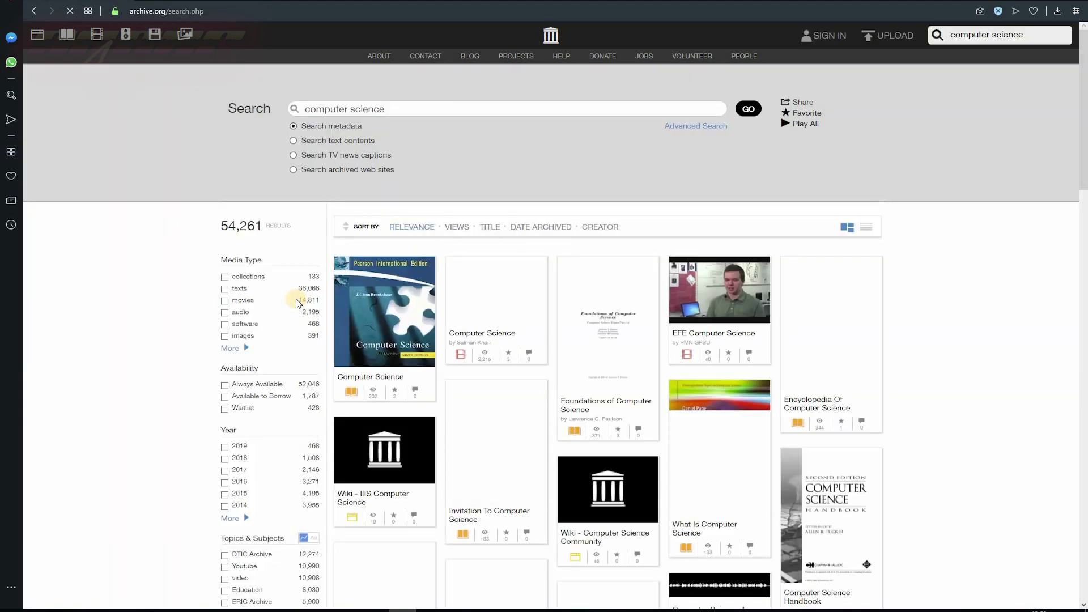
pyautogui.scroll(-3, 361, 289)
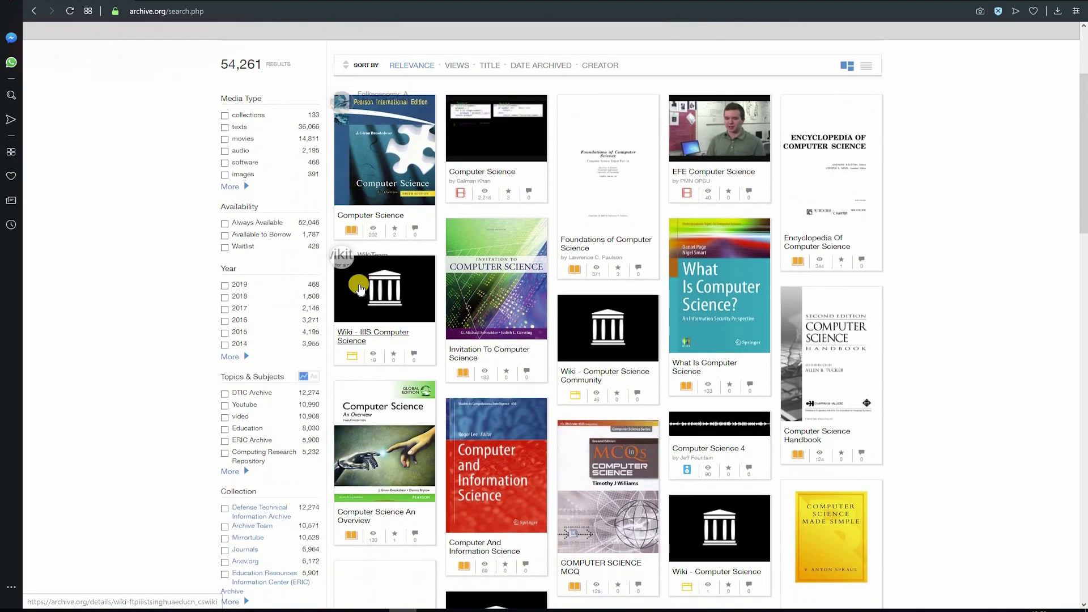
pyautogui.scroll(-5, 360, 289)
pyautogui.scroll(-1, 367, 291)
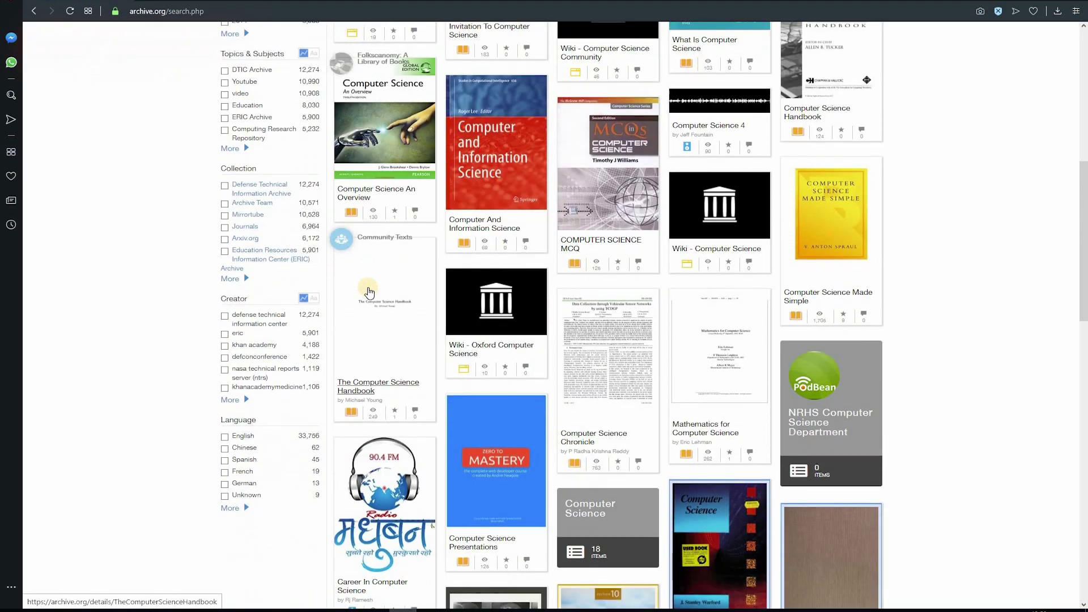
pyautogui.scroll(-4, 369, 292)
pyautogui.scroll(-2, 369, 291)
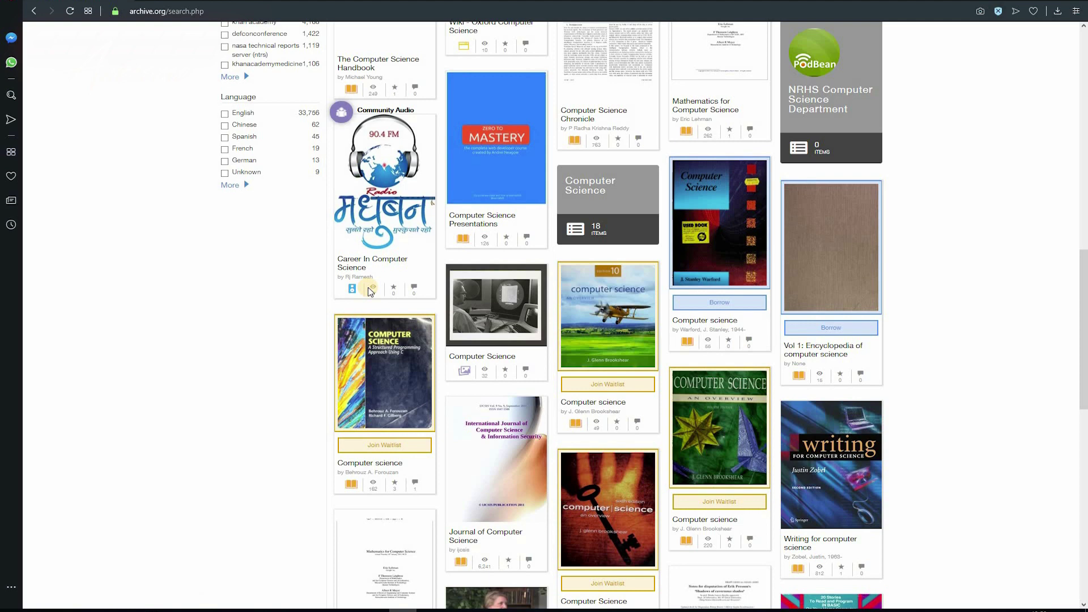
pyautogui.scroll(-1, 369, 292)
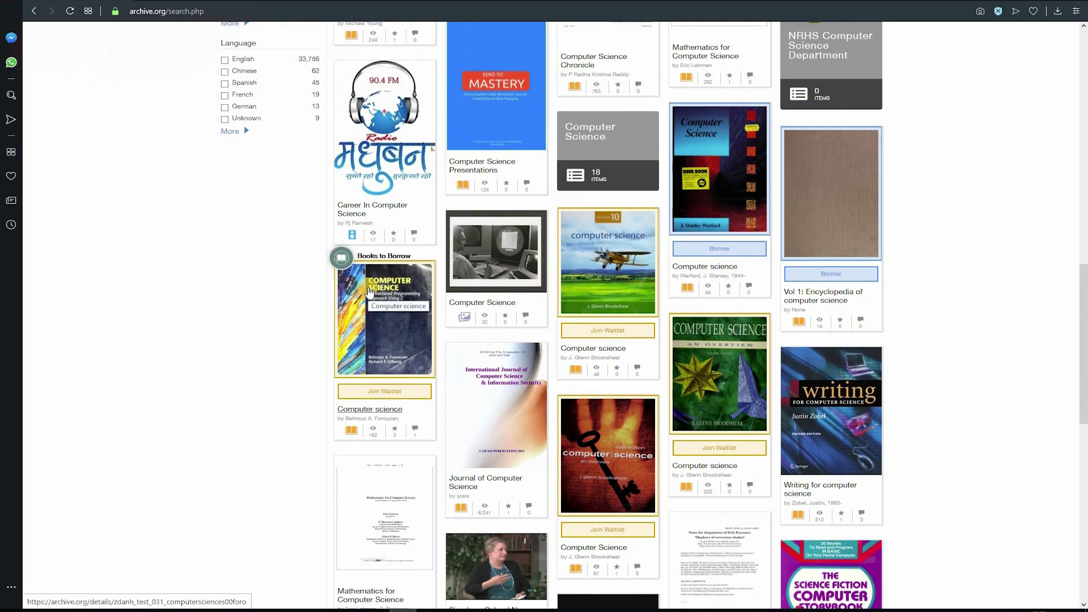
pyautogui.scroll(5, 369, 292)
pyautogui.scroll(1, 362, 295)
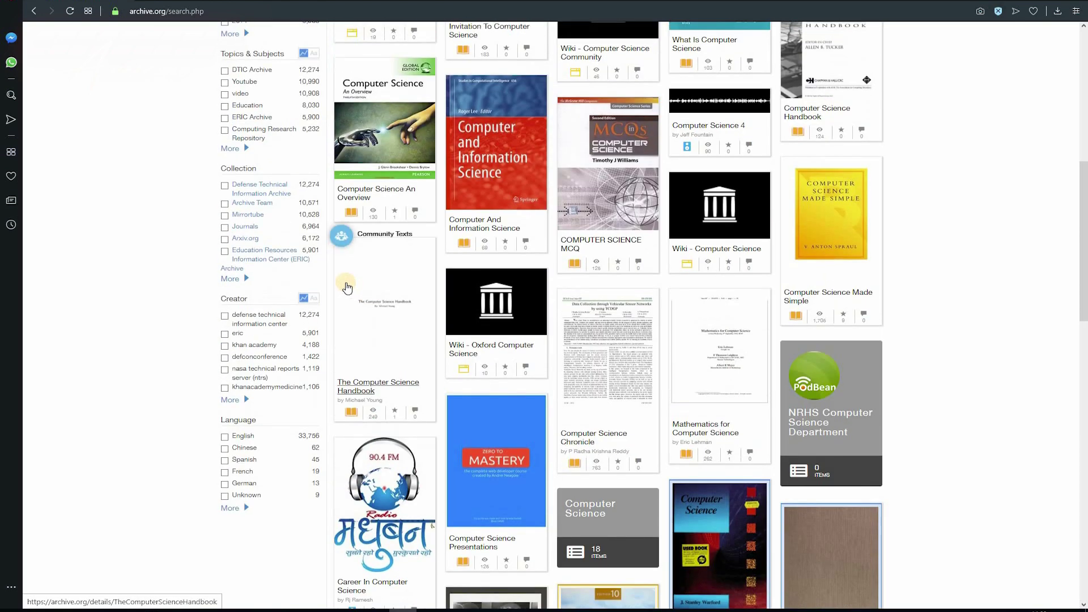
pyautogui.scroll(5, 340, 301)
pyautogui.scroll(1, 280, 321)
pyautogui.scroll(1, 280, 321)
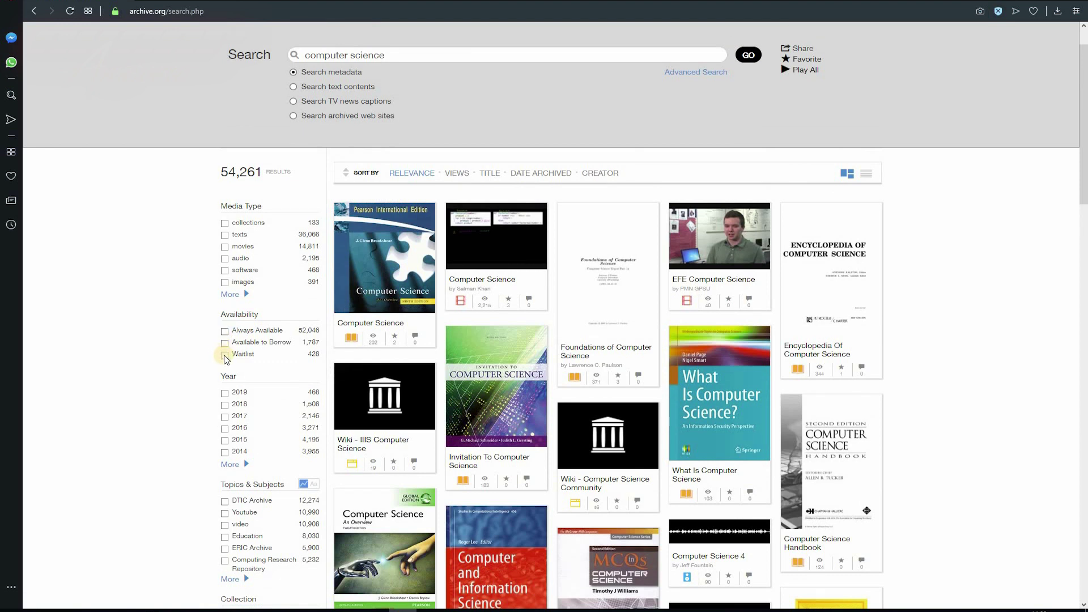
# Filter the computer science results to Waitlist availability, leaving 428 text items
pyautogui.click(225, 355)
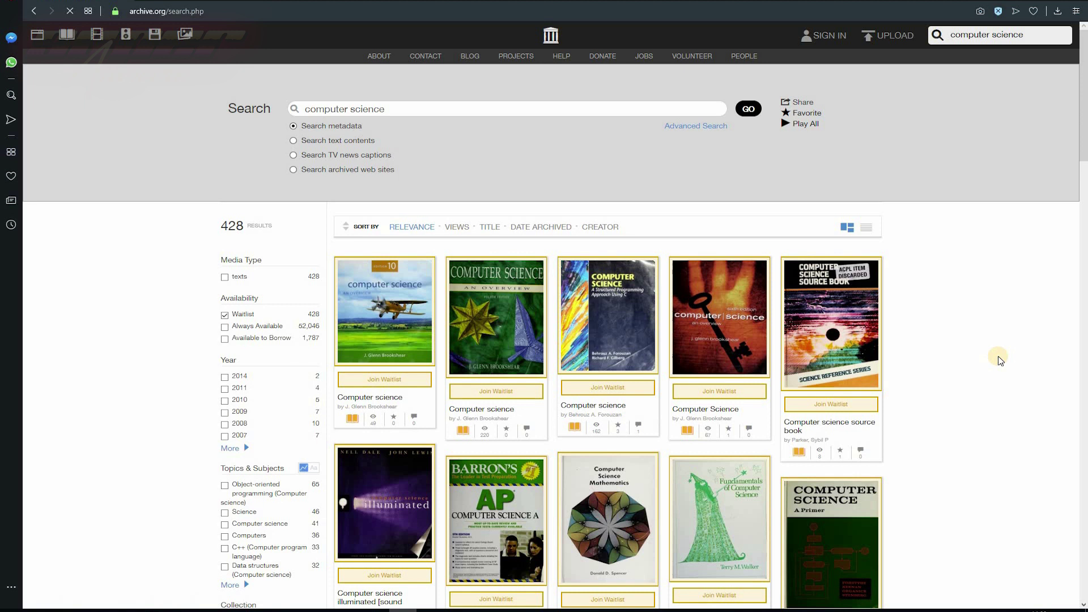
pyautogui.scroll(-1, 1000, 360)
pyautogui.scroll(-1, 1000, 361)
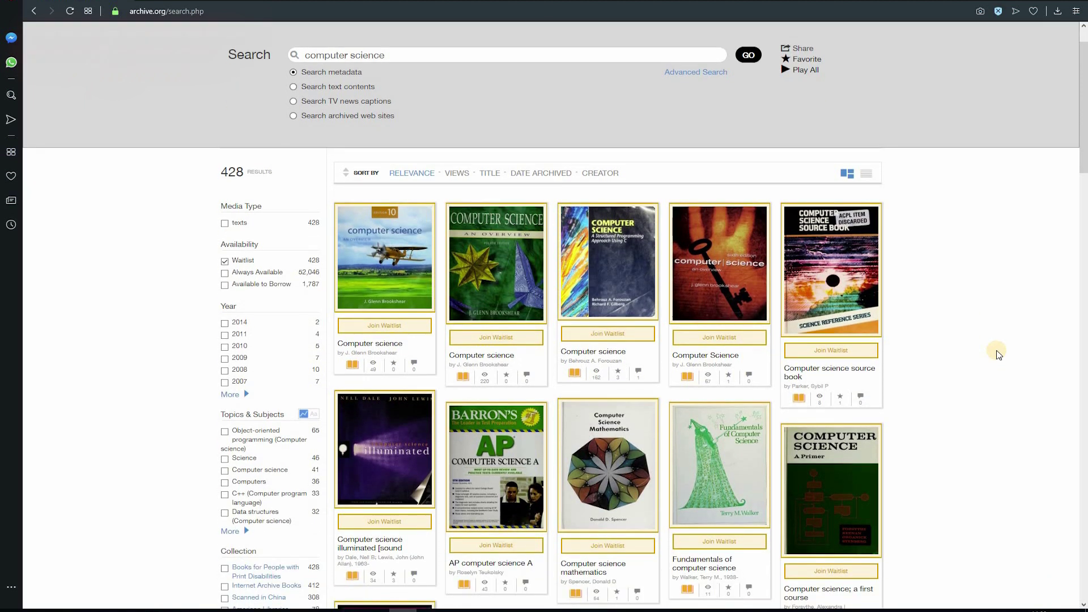
# Open Brookshear's Computer Science (Edition 10) and page through its preview to the back cover
pyautogui.click(374, 264)
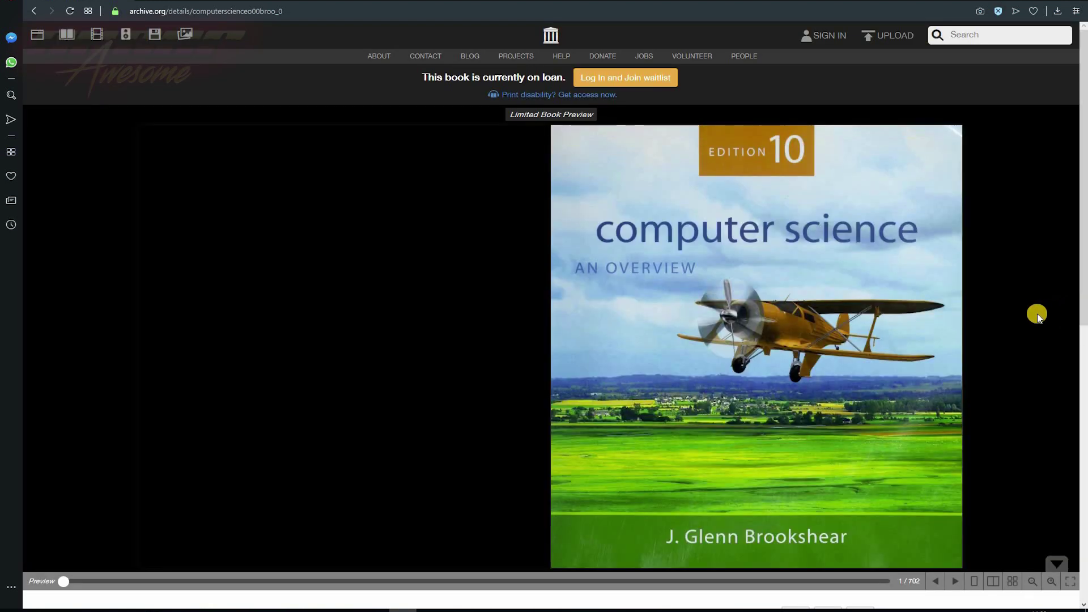
pyautogui.click(953, 578)
pyautogui.click(953, 577)
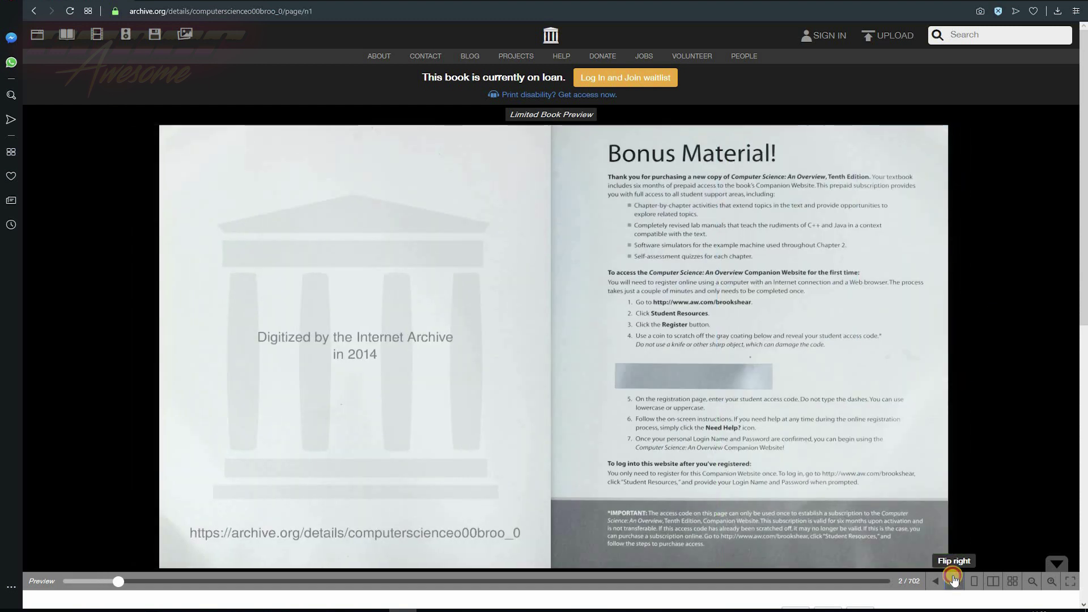
pyautogui.click(953, 579)
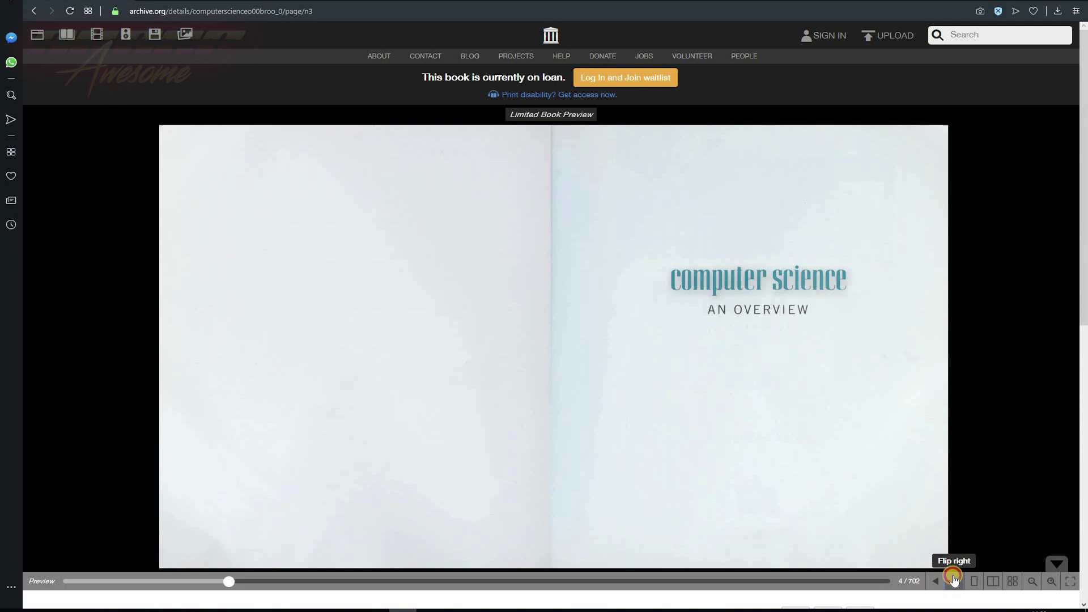
pyautogui.click(954, 579)
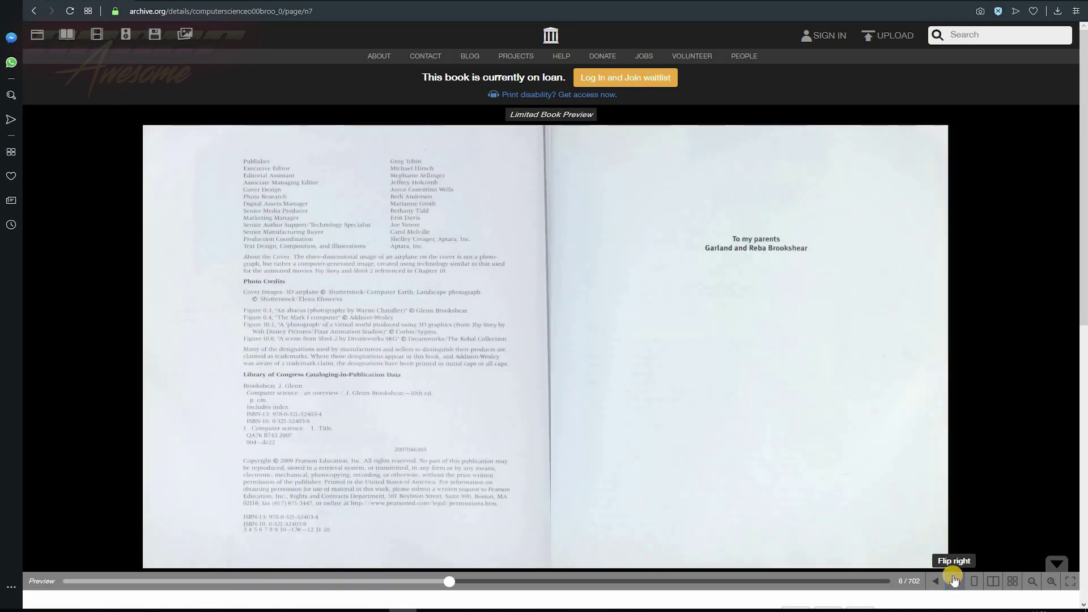
pyautogui.click(954, 579)
pyautogui.click(954, 579)
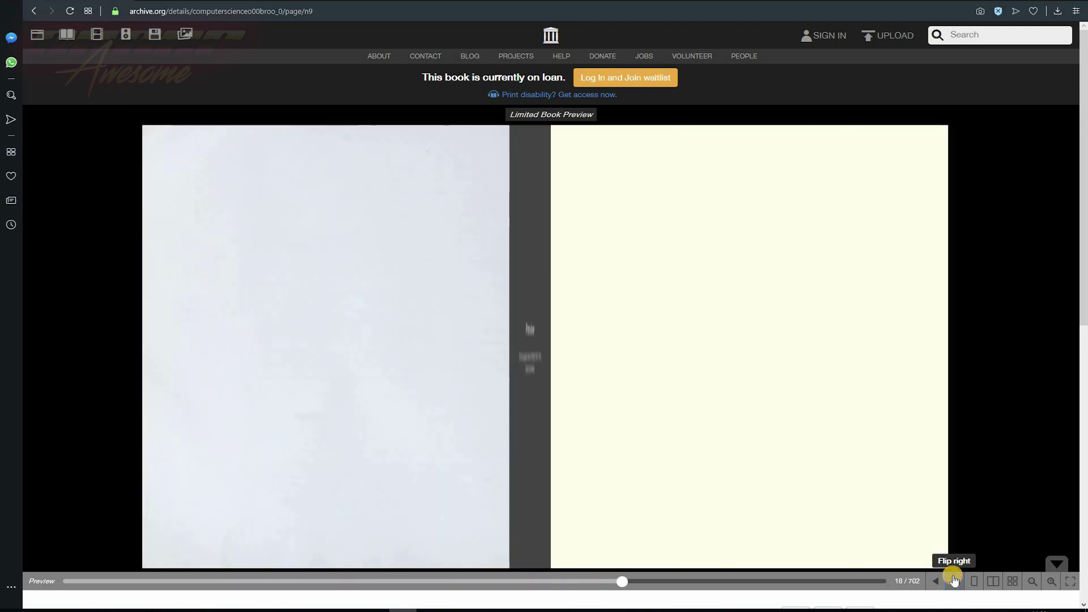
pyautogui.click(953, 579)
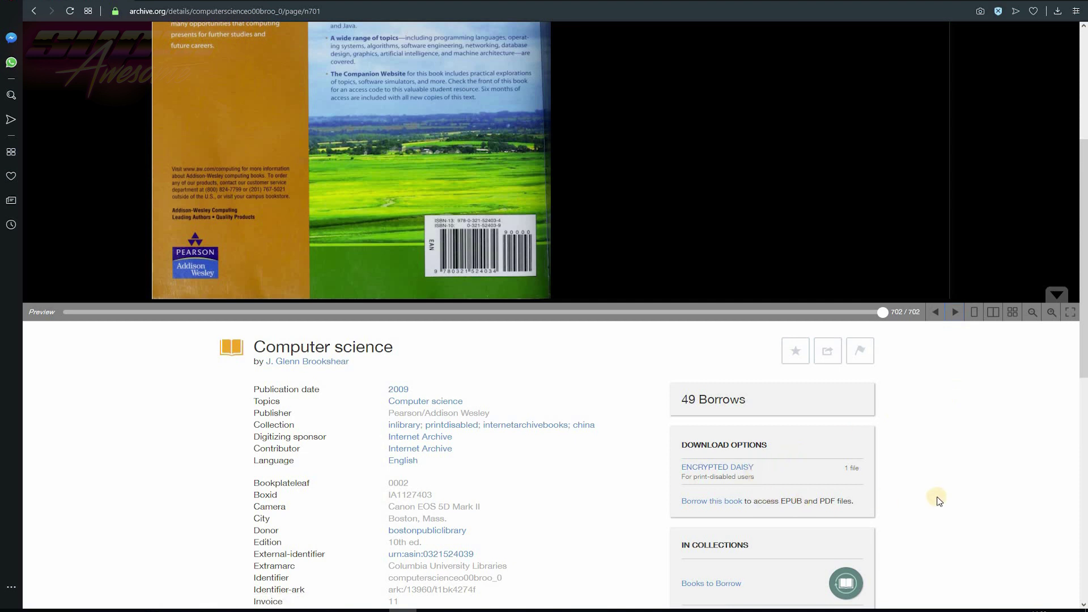
pyautogui.scroll(5, 937, 500)
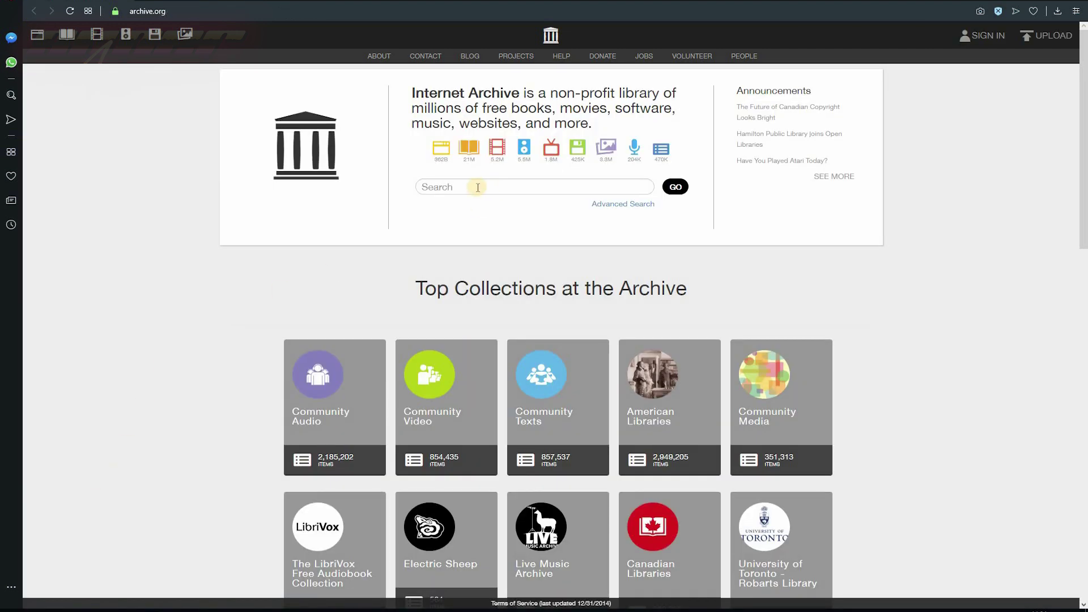
# Search for 'clowns' and open Stidston's borrowable Clowns book from the 2,652 results
pyautogui.click(466, 187)
pyautogui.write('clowns')
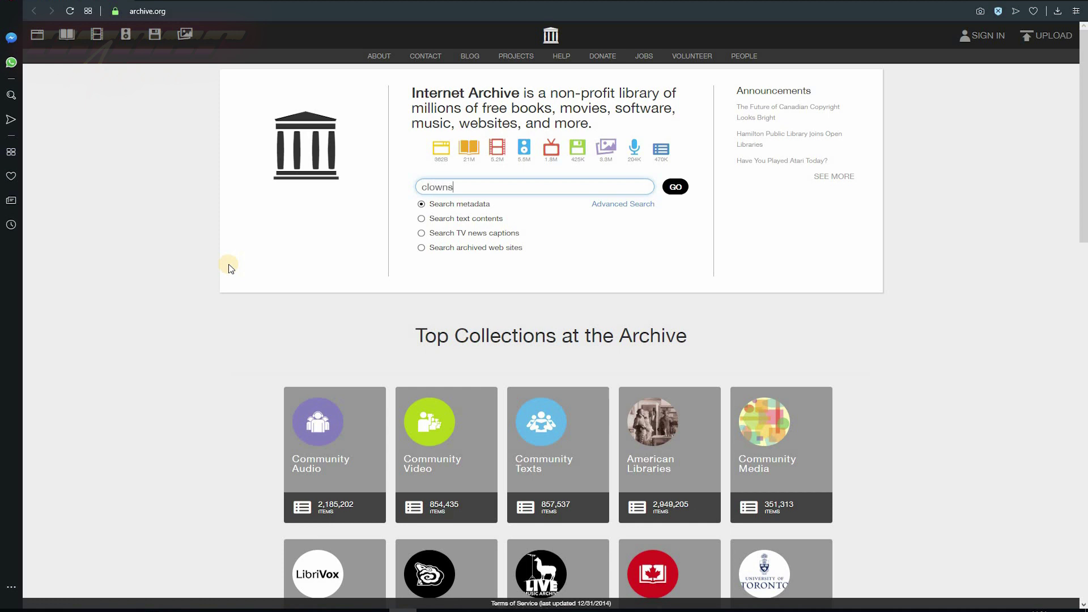
pyautogui.press('Return')
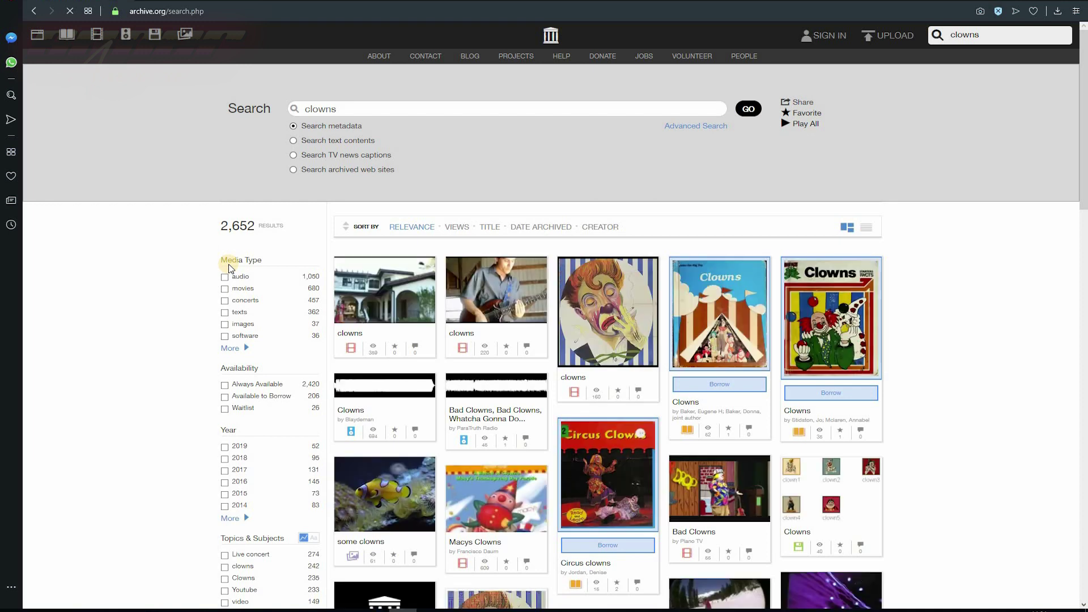
pyautogui.click(807, 393)
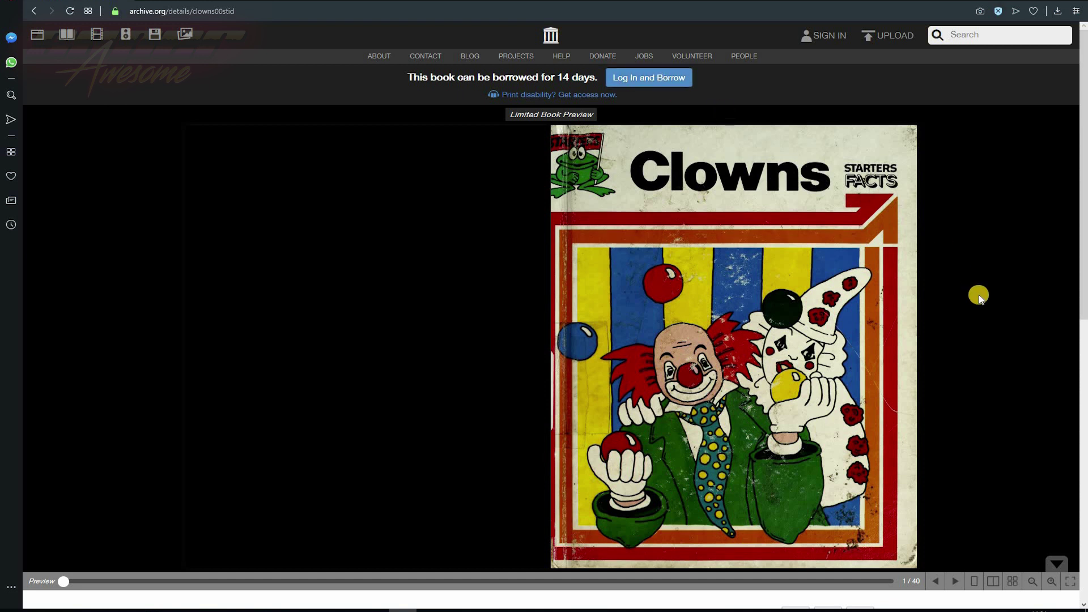
# Page through the Clowns preview to its back cover, then bring up the login page
pyautogui.scroll(-2, 978, 295)
pyautogui.scroll(-3, 978, 294)
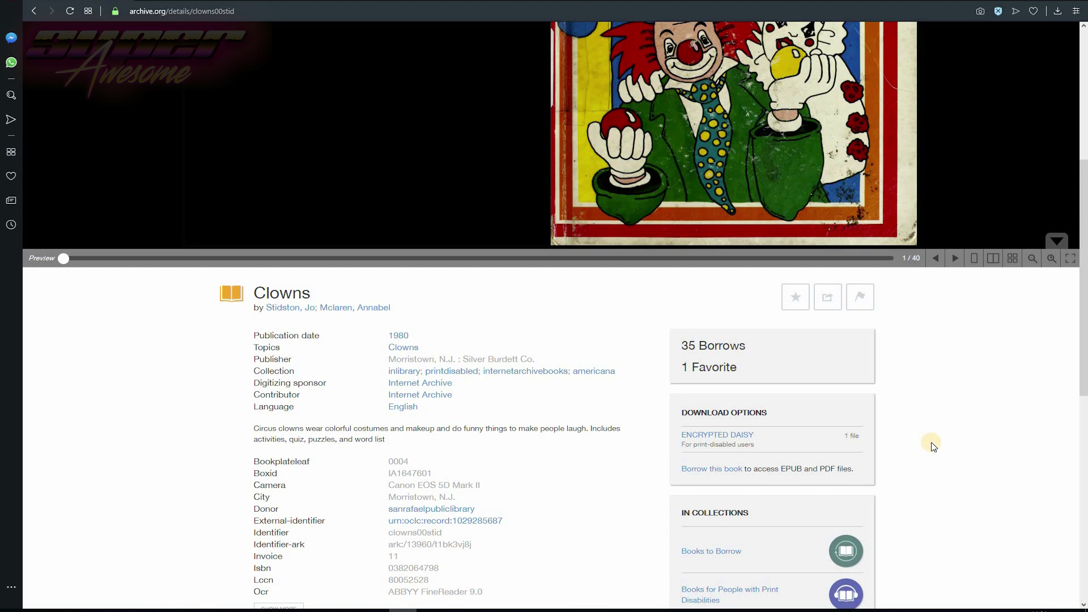
pyautogui.scroll(1, 932, 446)
pyautogui.scroll(4, 932, 446)
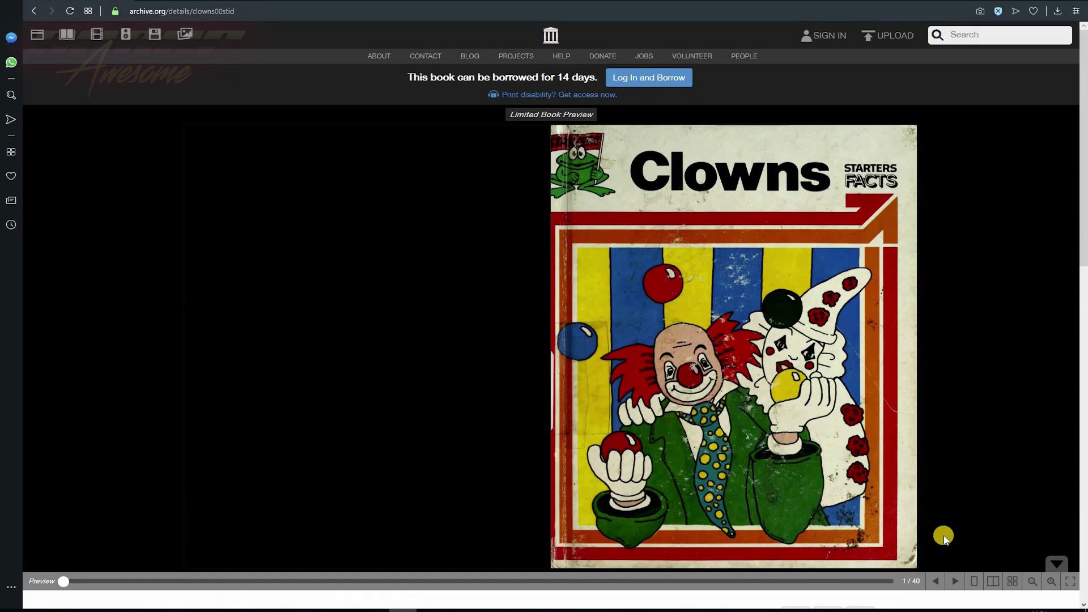
pyautogui.click(951, 582)
pyautogui.click(952, 582)
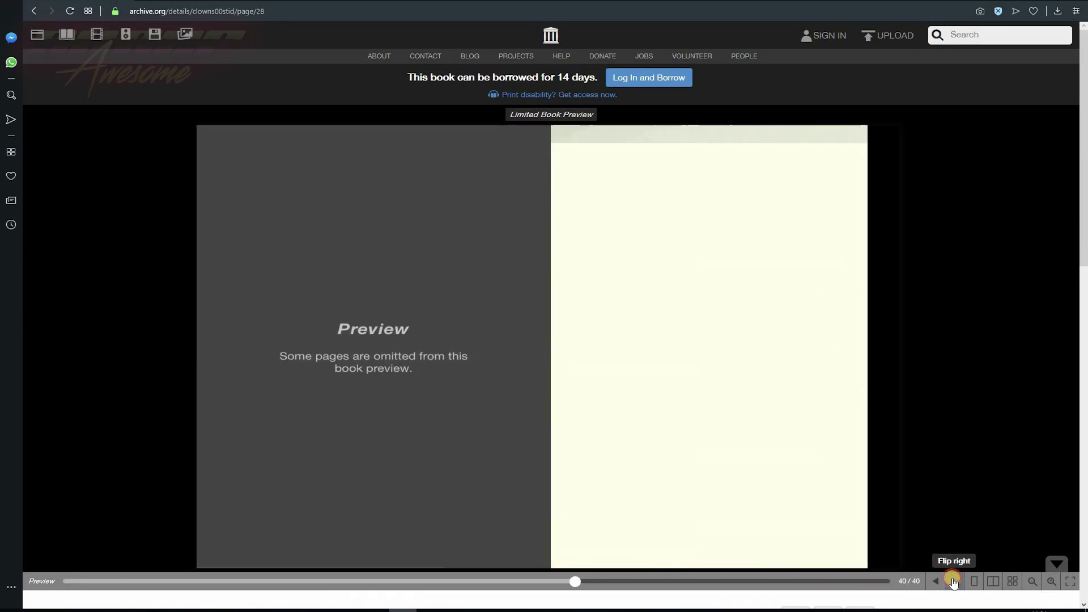
pyautogui.click(953, 582)
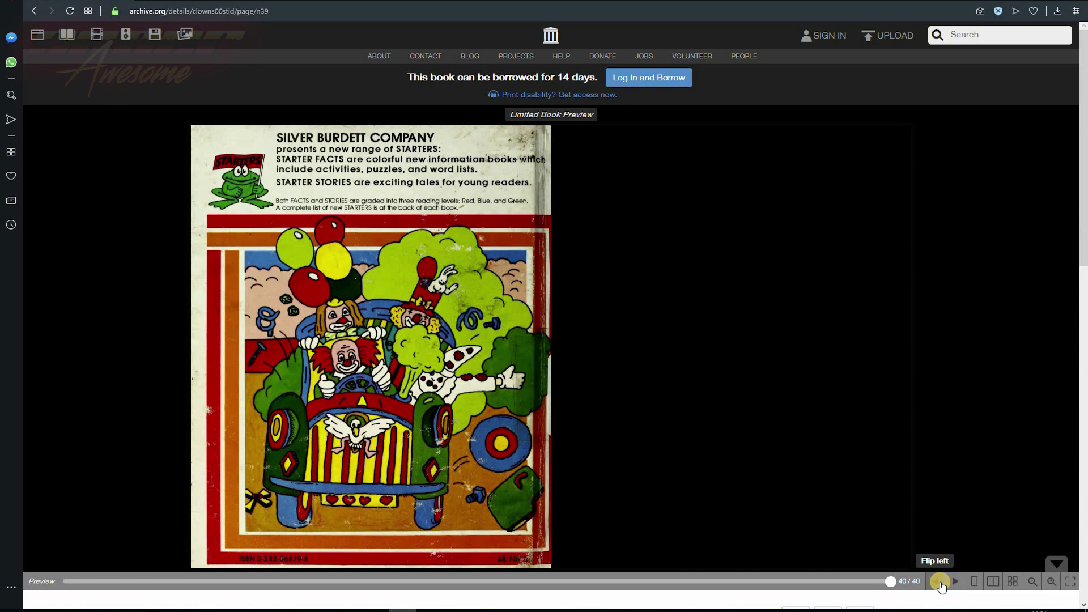
pyautogui.click(940, 583)
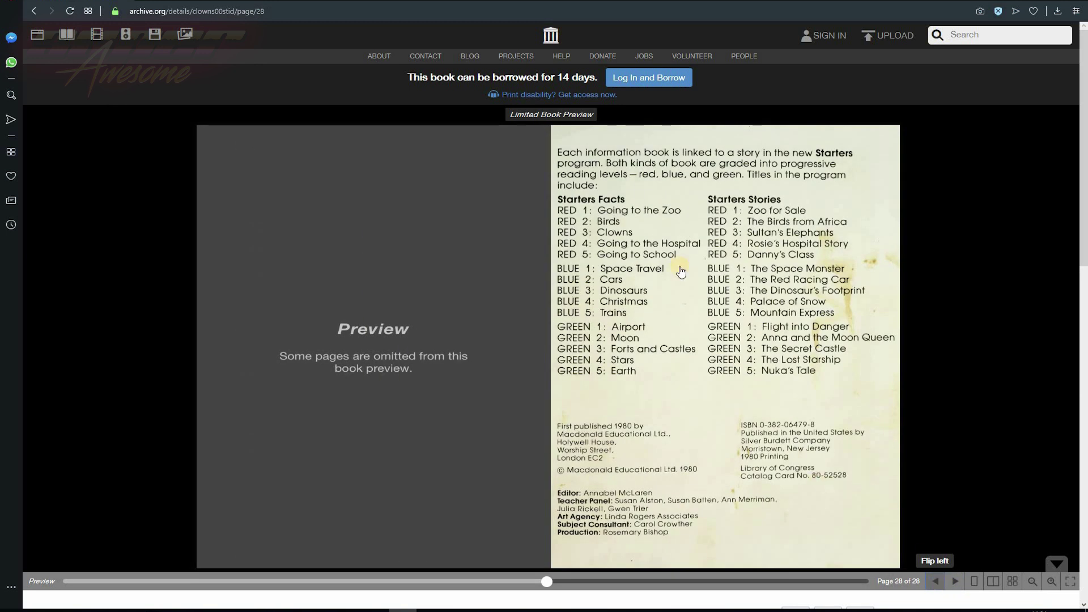
pyautogui.click(644, 90)
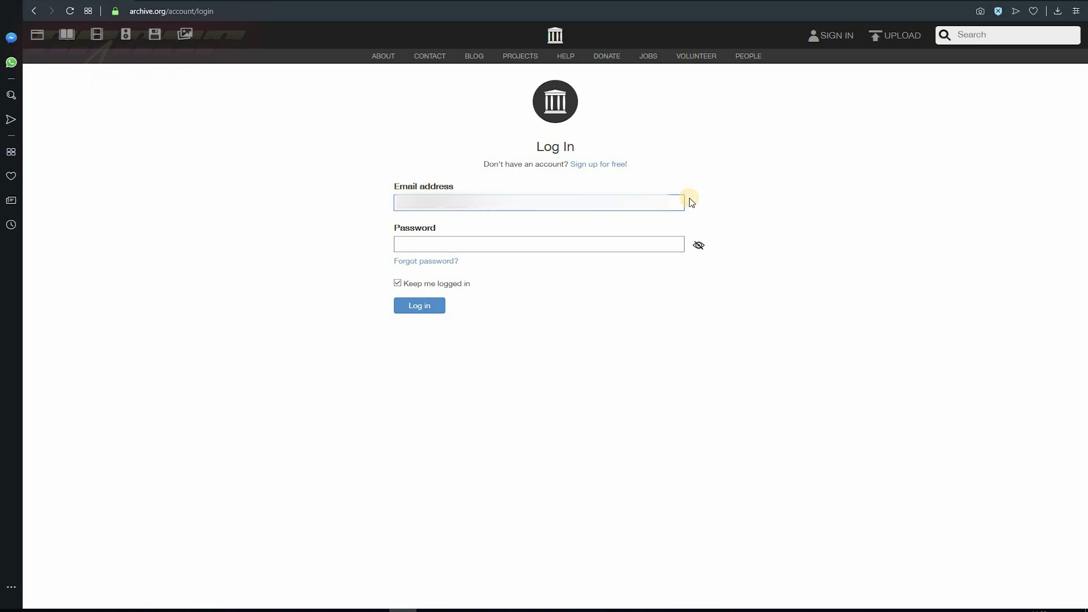
# Log in and borrow Clowns on a 14-day loan from its title page
pyautogui.press('Tab')
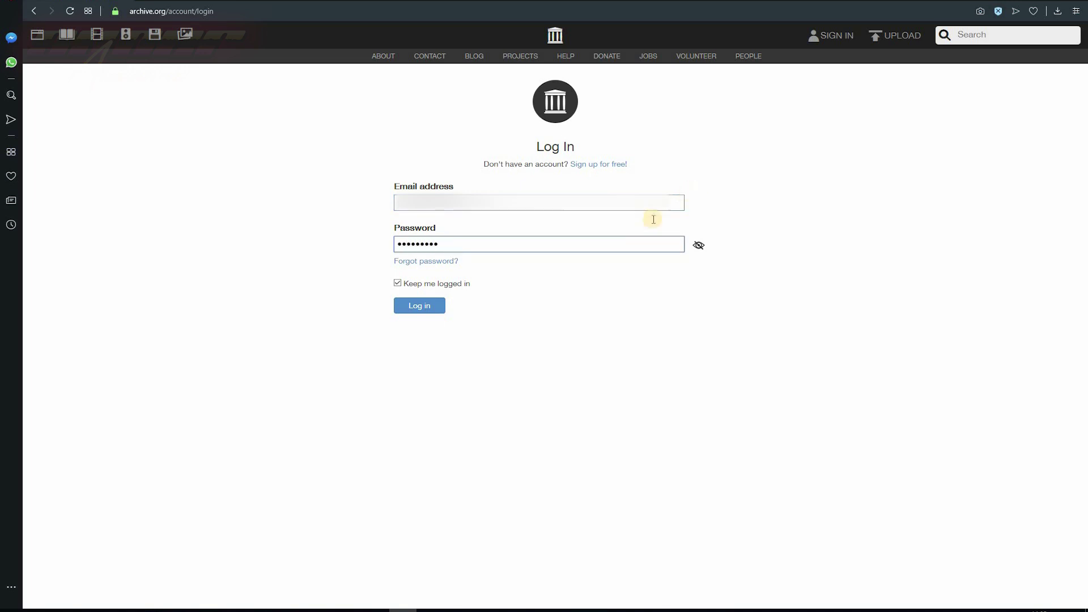
pyautogui.click(426, 307)
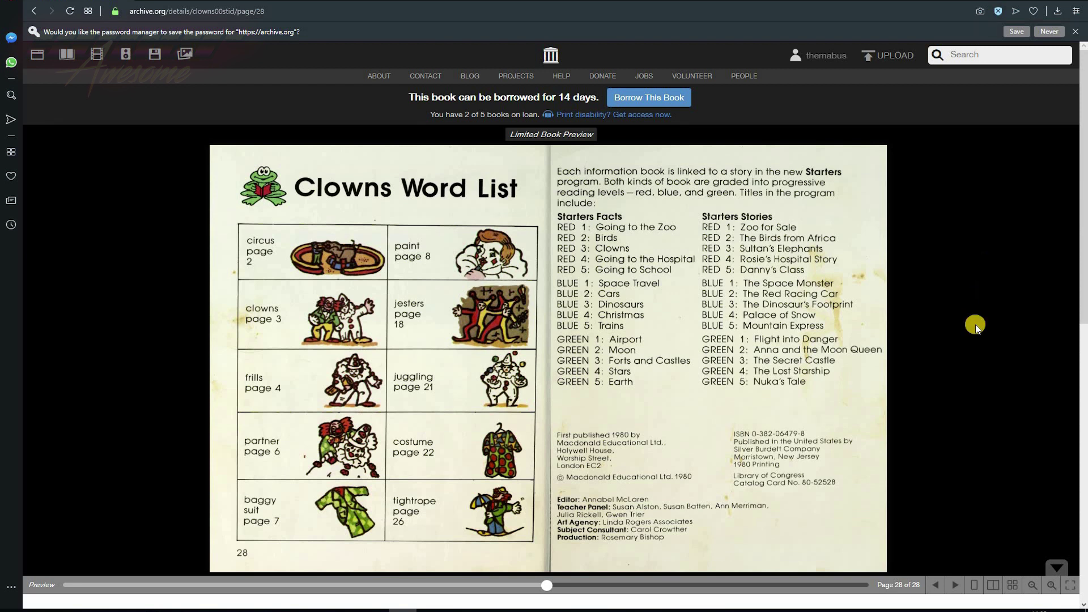
pyautogui.click(954, 584)
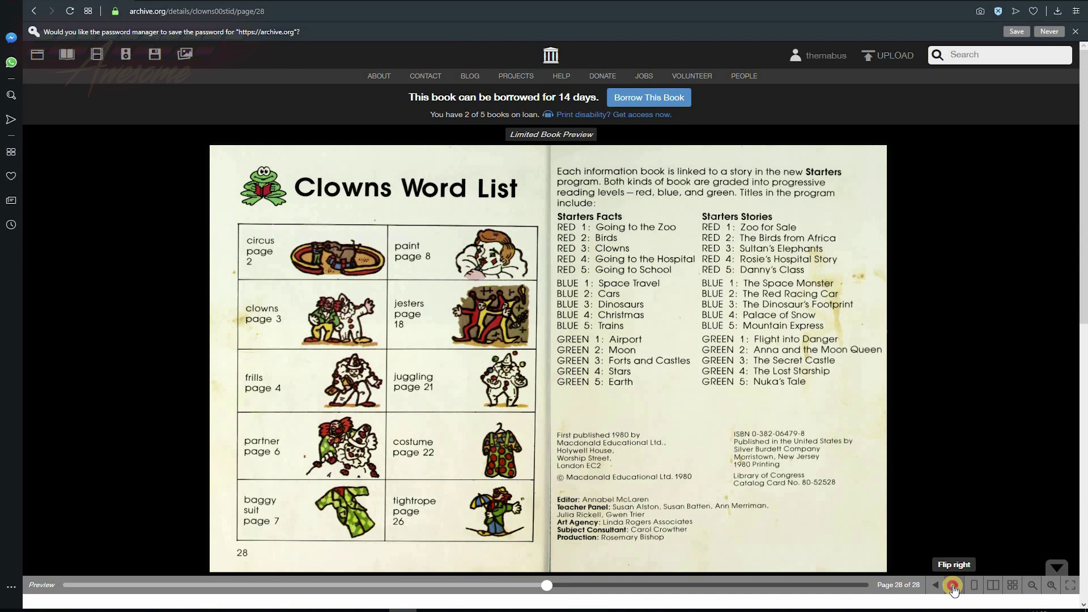
pyautogui.click(939, 586)
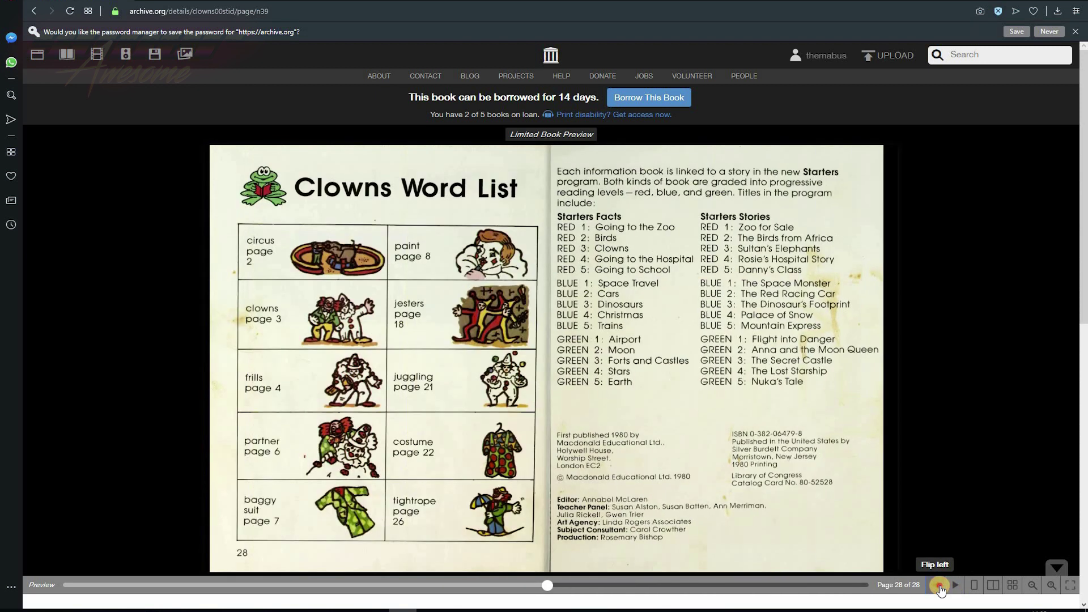
pyautogui.click(676, 99)
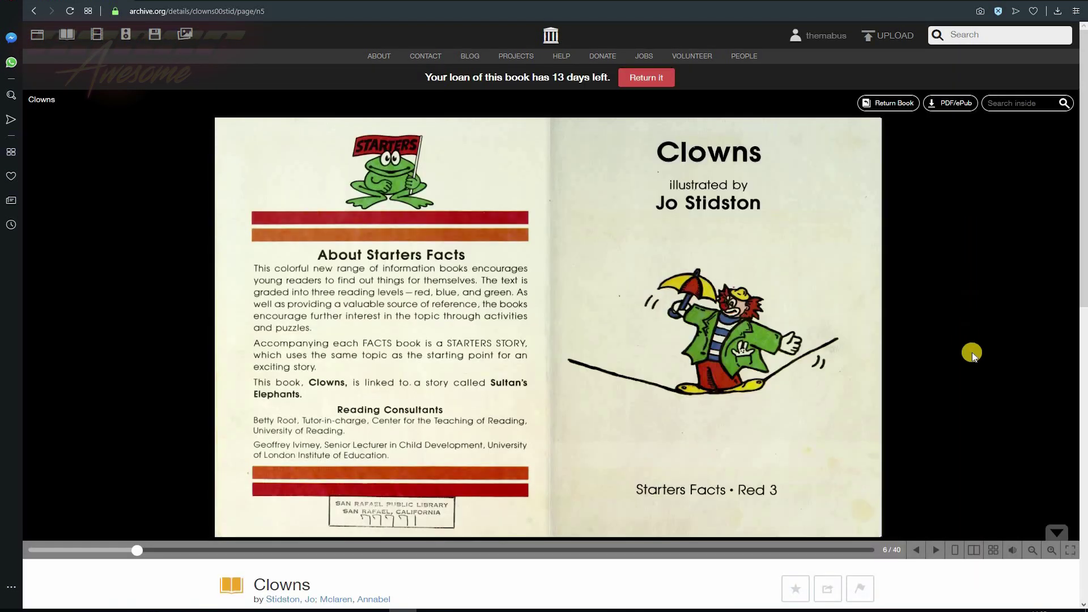
# Flip to page 4, then download Clowns as the encrypted Adobe PDF (.acsm) loan file
pyautogui.click(939, 547)
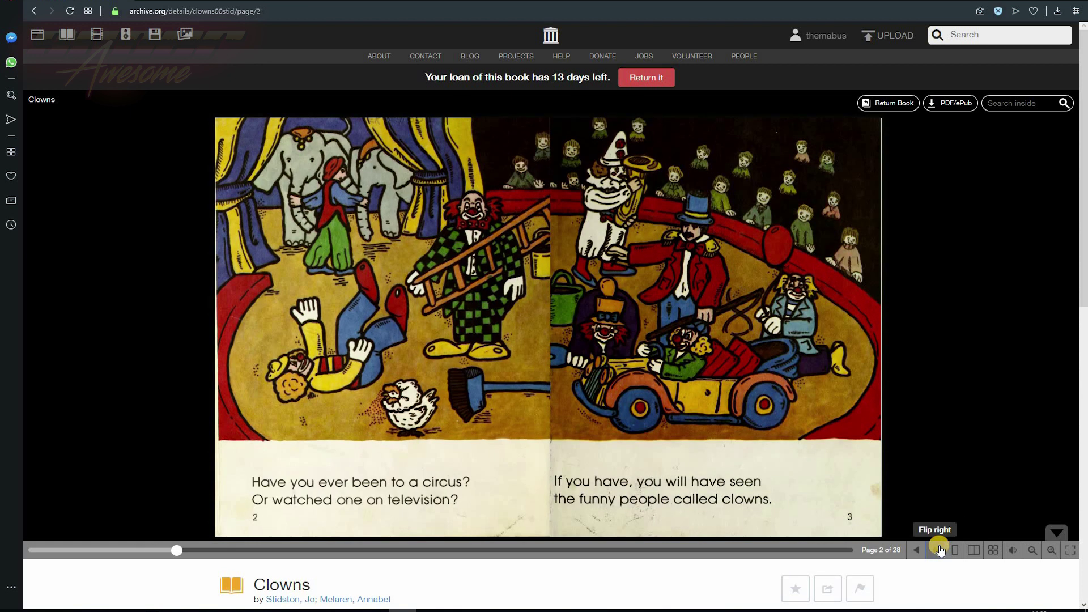
pyautogui.click(939, 547)
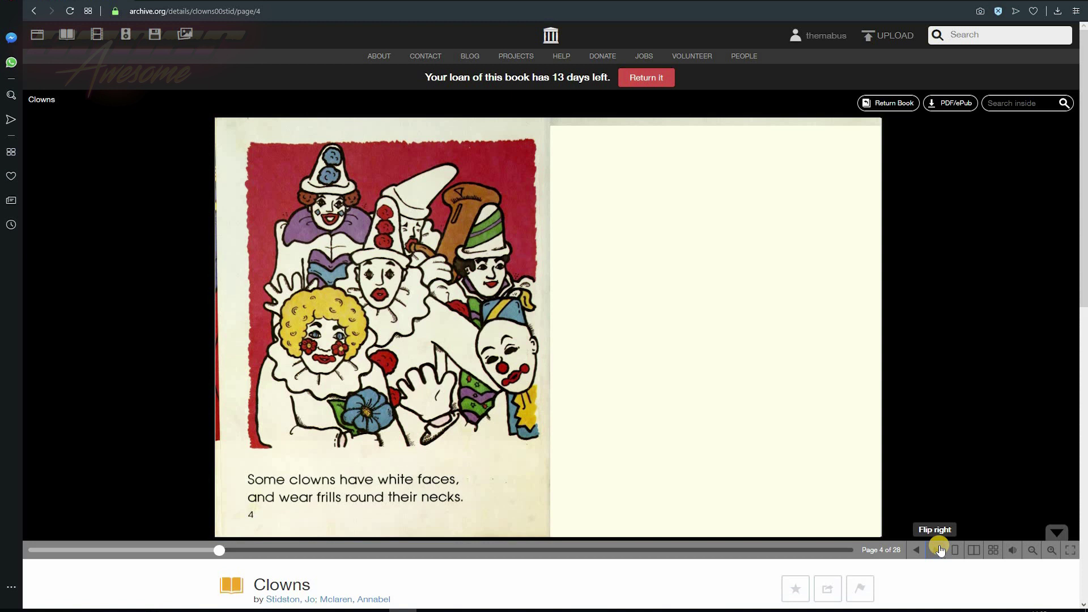
pyautogui.scroll(-1, 946, 400)
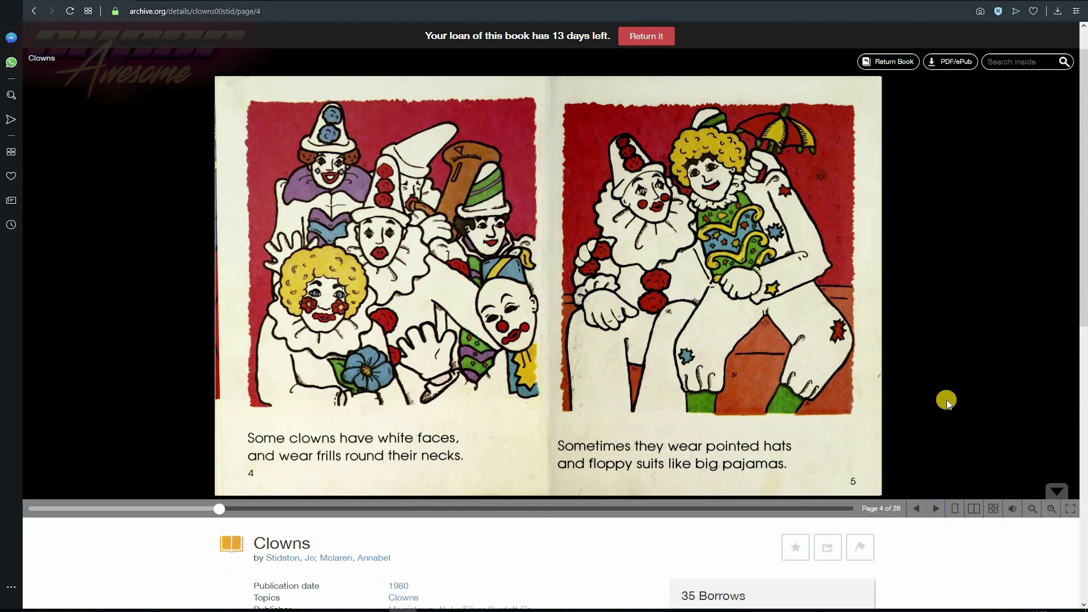
pyautogui.scroll(-4, 946, 400)
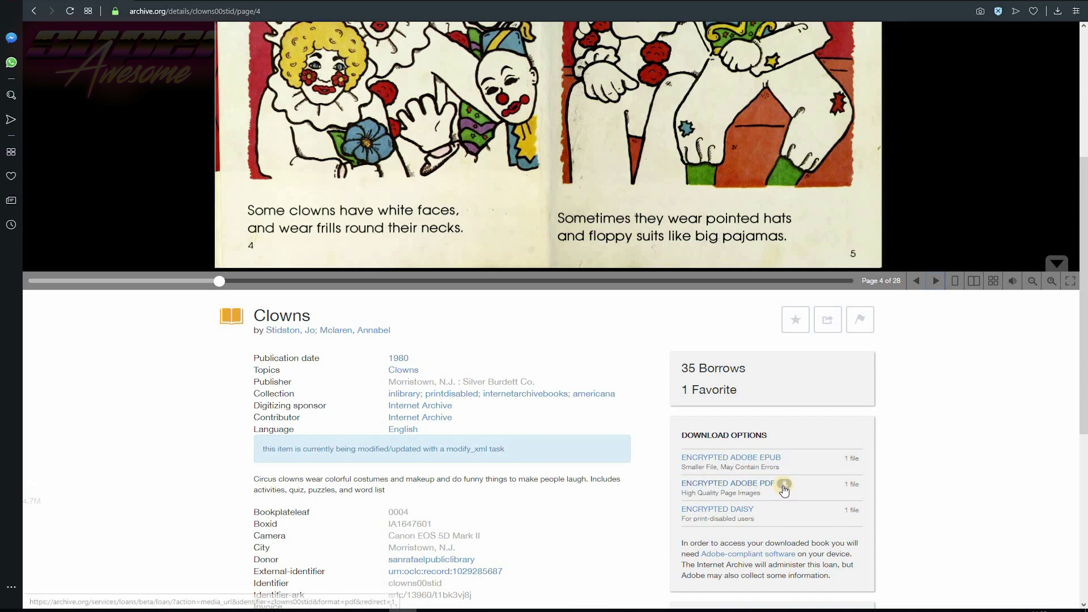
pyautogui.click(784, 486)
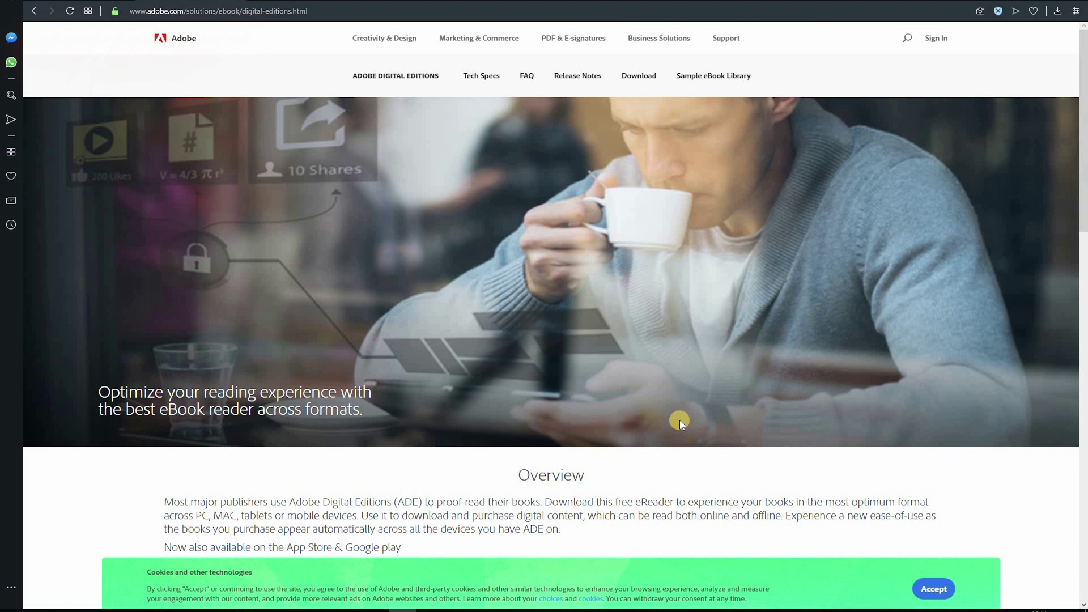
# Download the Adobe Digital Editions 4.5.10 Windows installer (8.24MB)
pyautogui.scroll(-3, 652, 376)
pyautogui.scroll(-1, 652, 376)
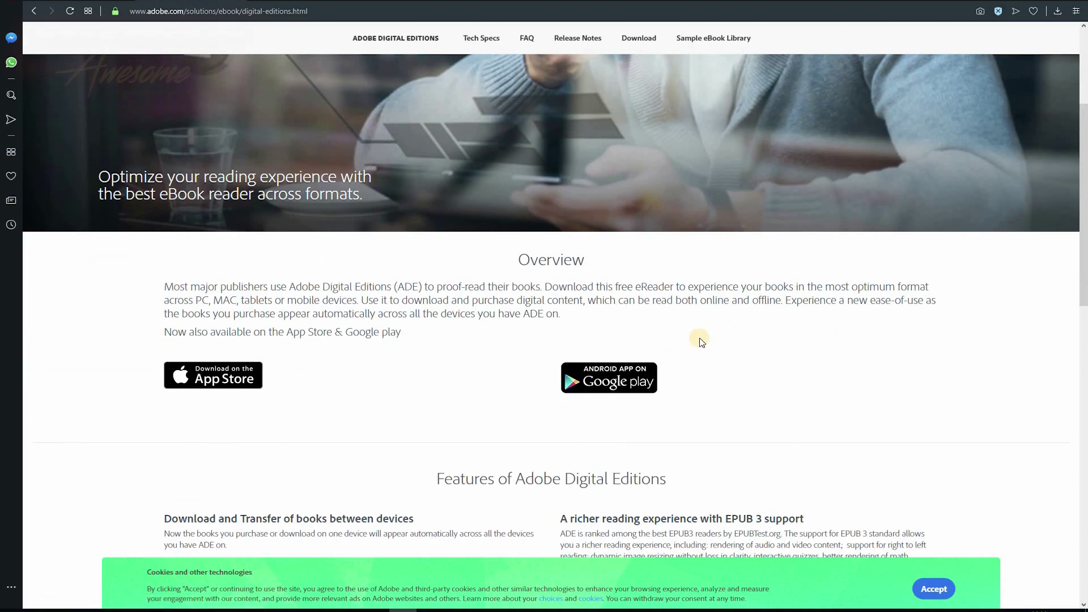
pyautogui.scroll(4, 701, 340)
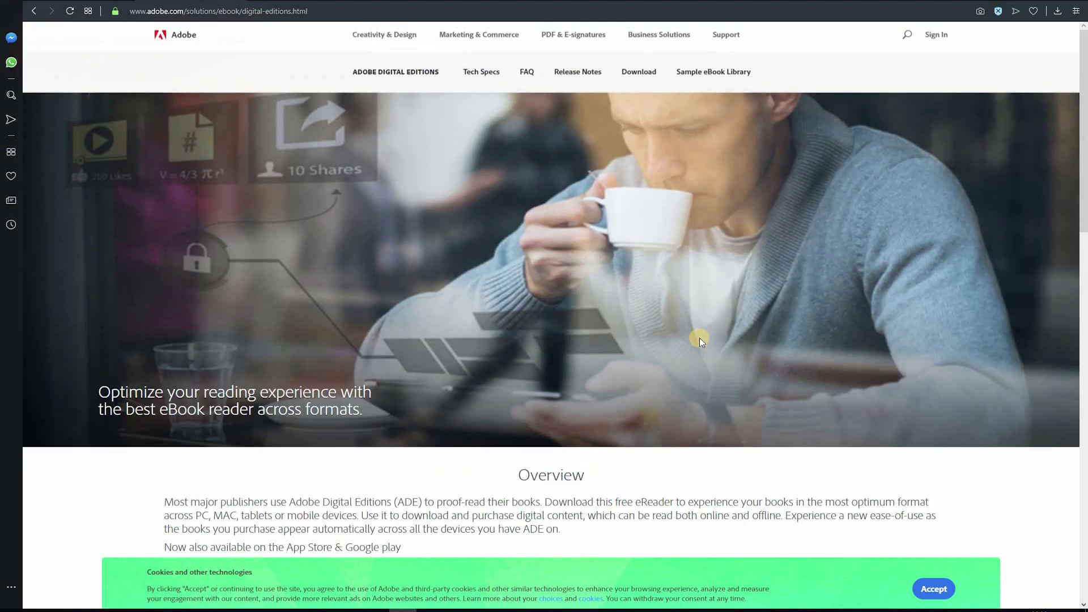
pyautogui.click(646, 90)
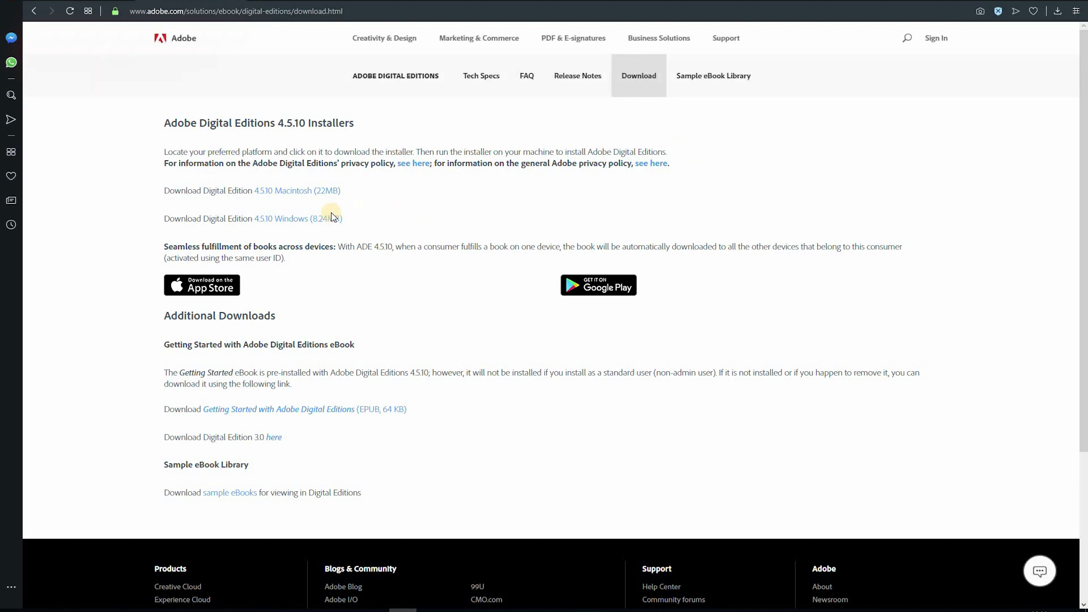
pyautogui.click(291, 221)
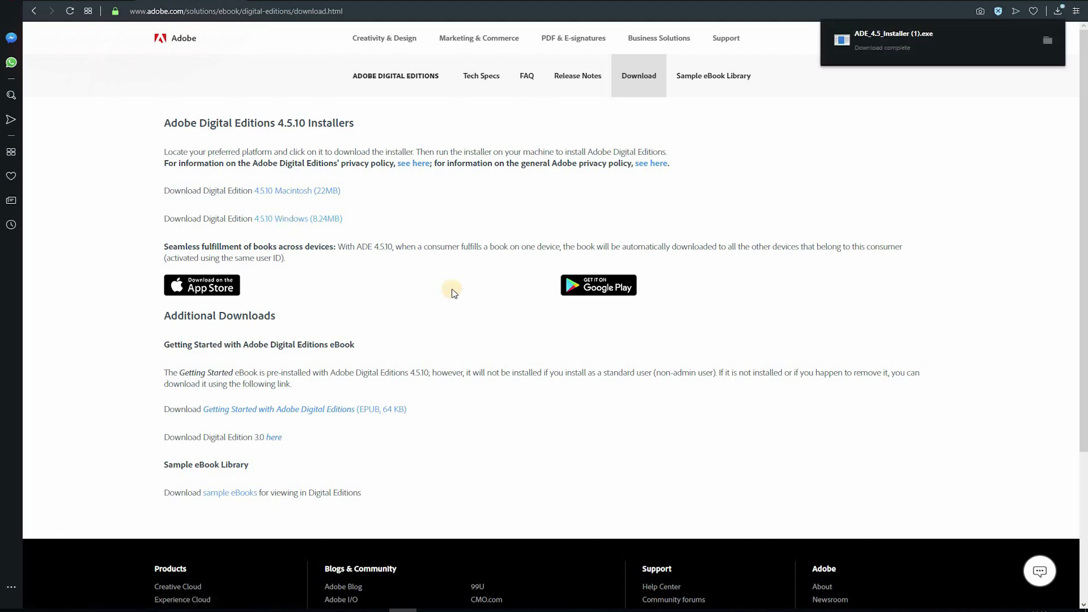
# Install Digital Editions after accepting its licence, then open URLLink (2).acsm in it
pyautogui.hotkey('alt', 'Tab')
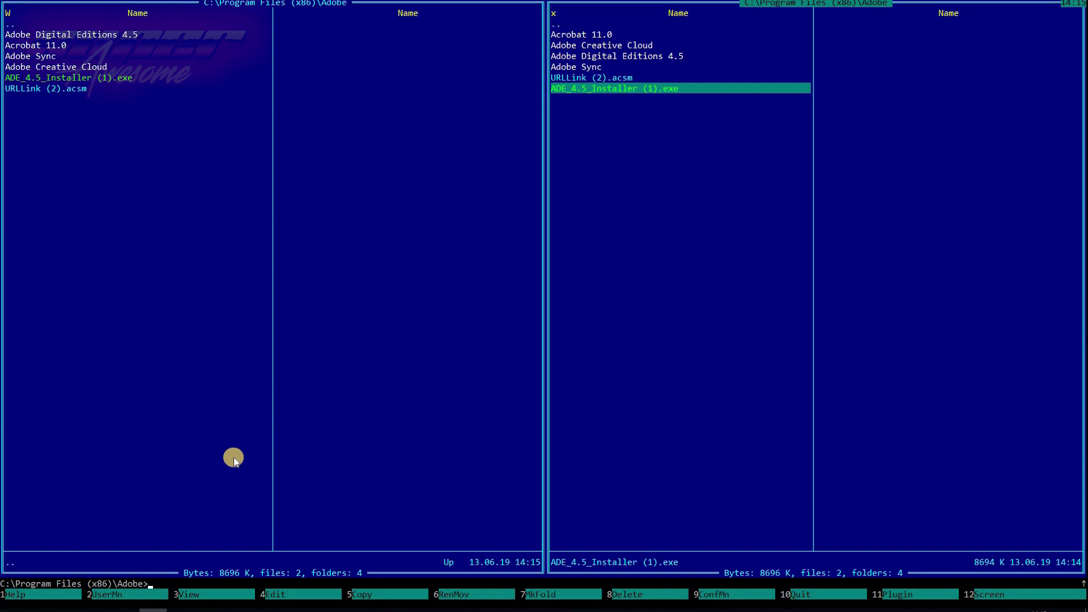
pyautogui.press('Return')
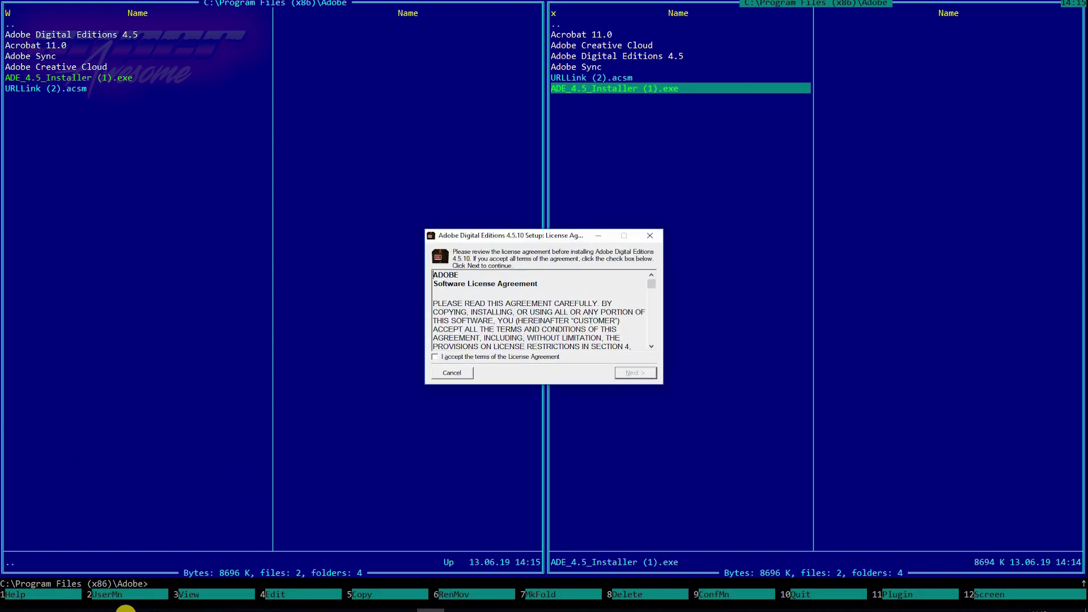
pyautogui.click(151, 609)
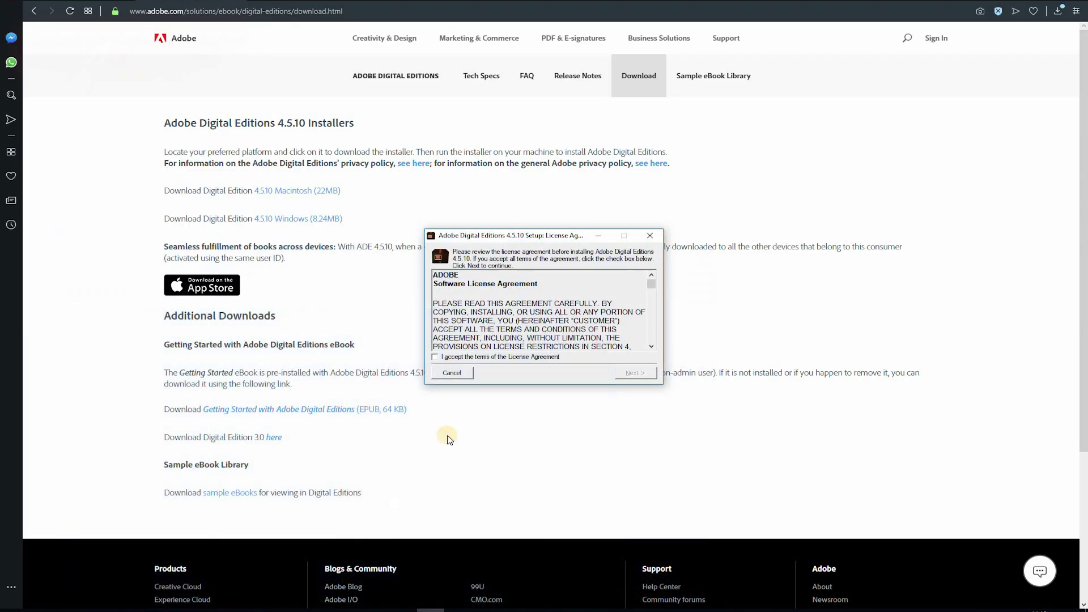
pyautogui.click(442, 358)
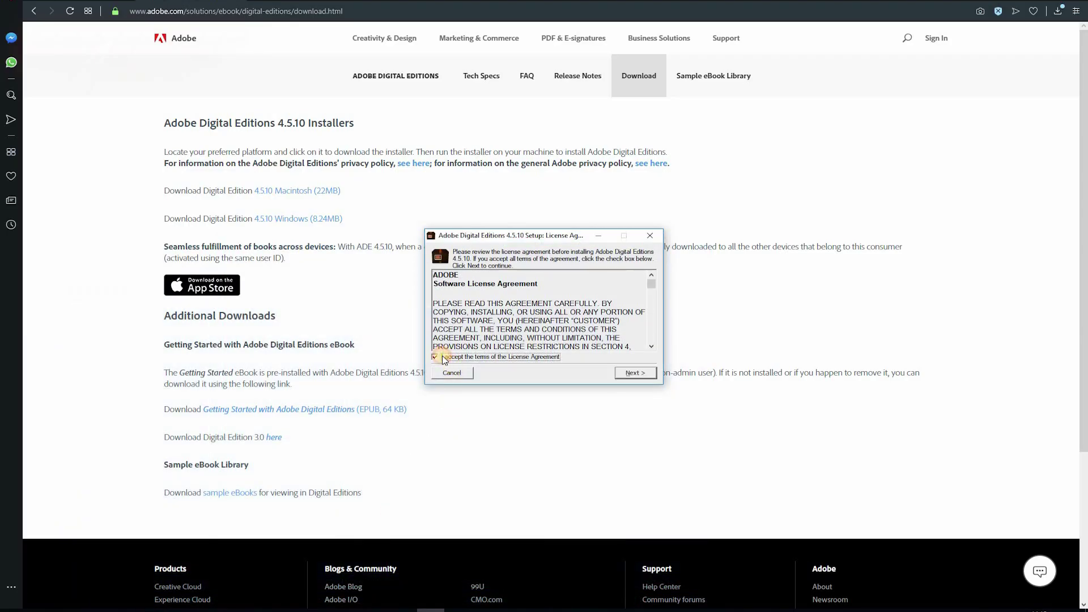
pyautogui.click(635, 373)
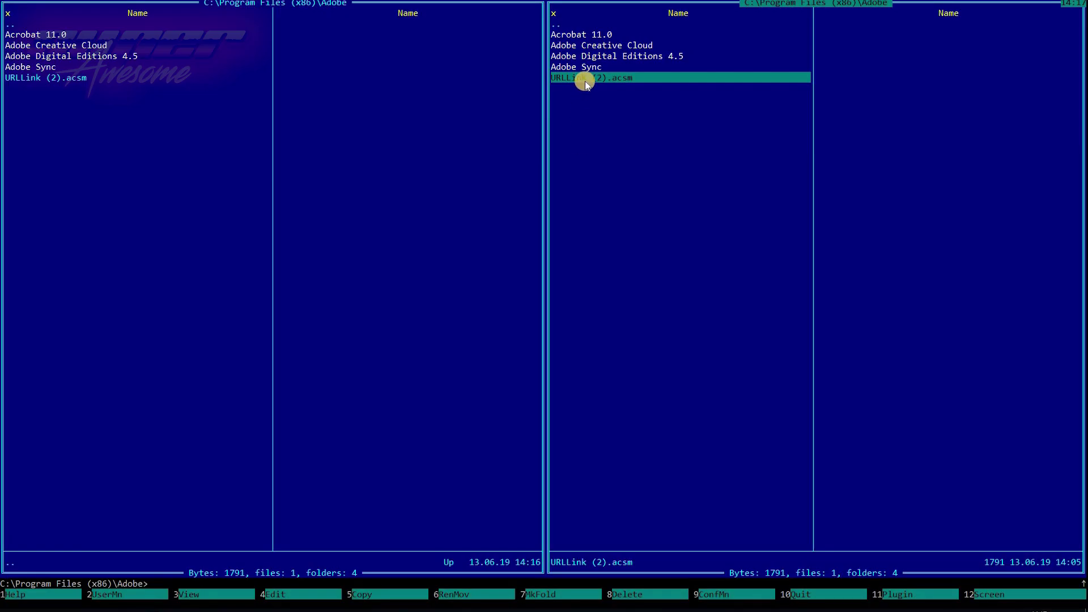
pyautogui.doubleClick(585, 80)
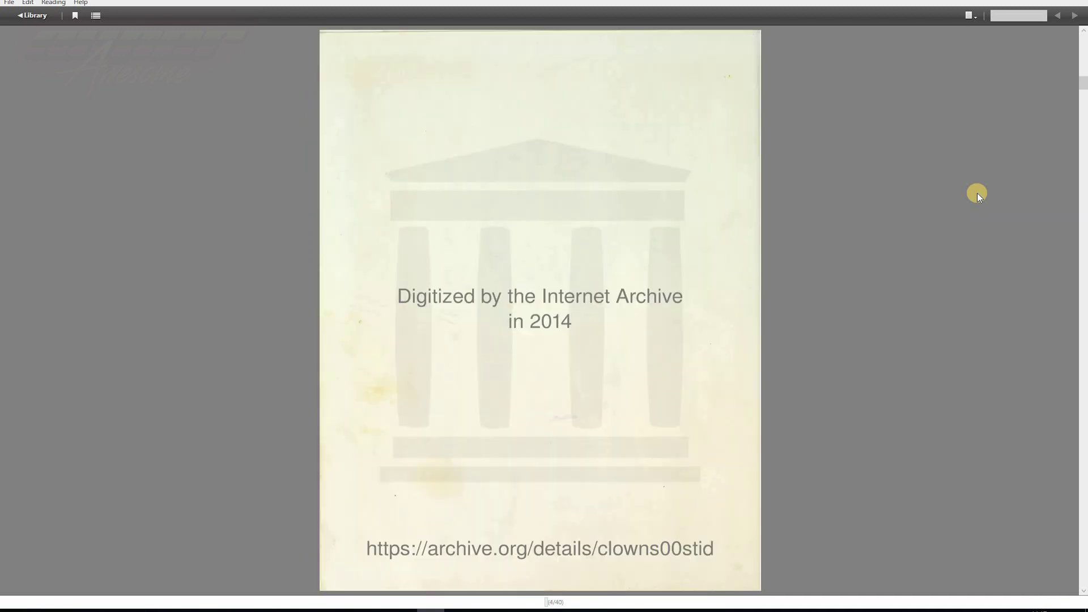
pyautogui.scroll(-1, 977, 193)
pyautogui.scroll(-1, 977, 193)
pyautogui.scroll(-1, 977, 193)
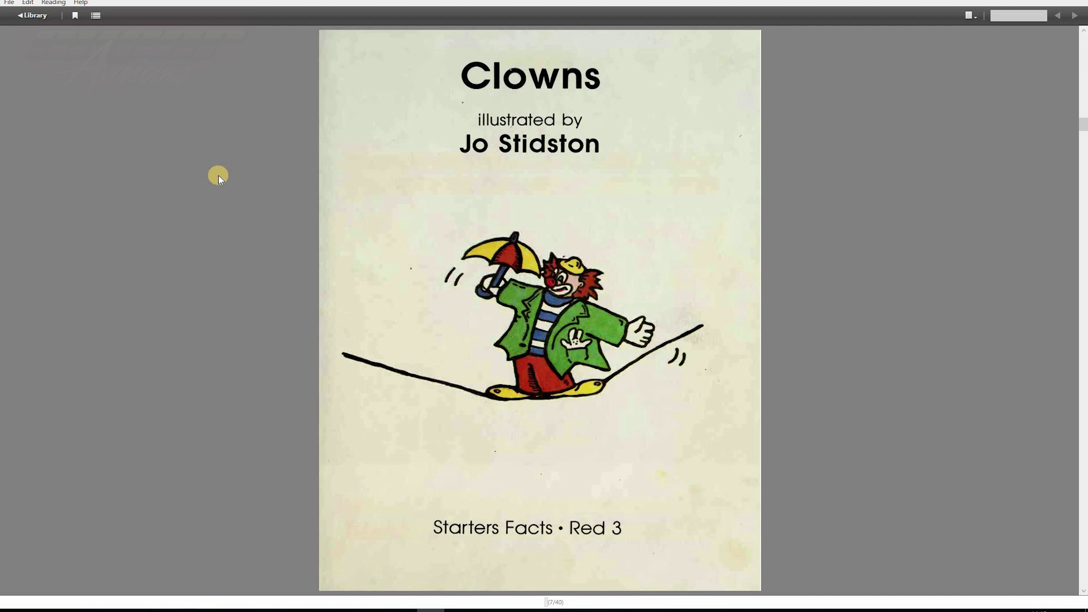
# Back in the Digital Editions library, reveal the Clowns PDF's file location in Explorer
pyautogui.click(35, 21)
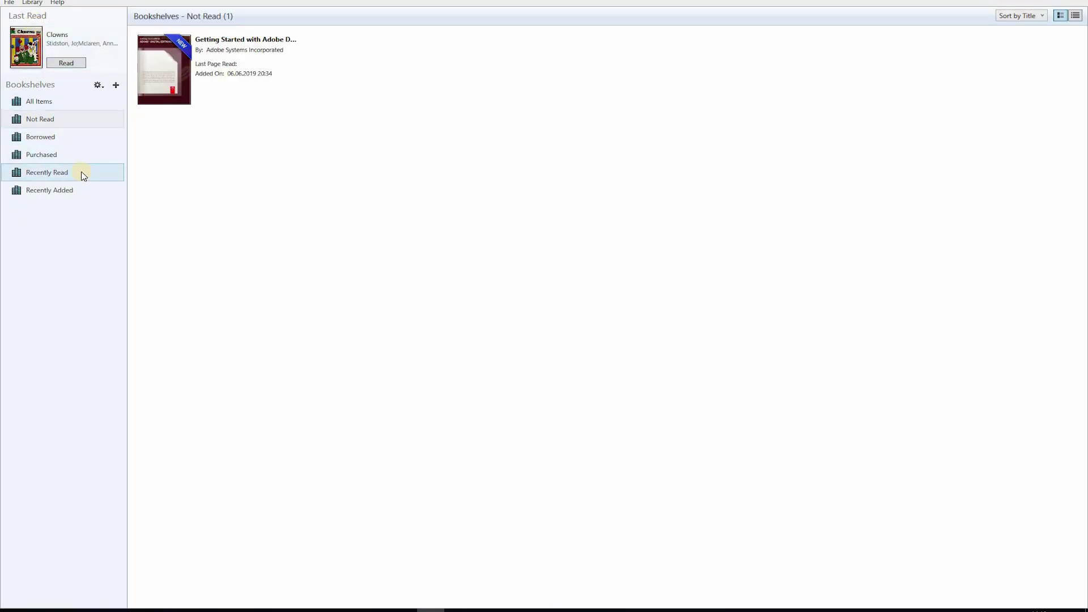
pyautogui.rightClick(24, 43)
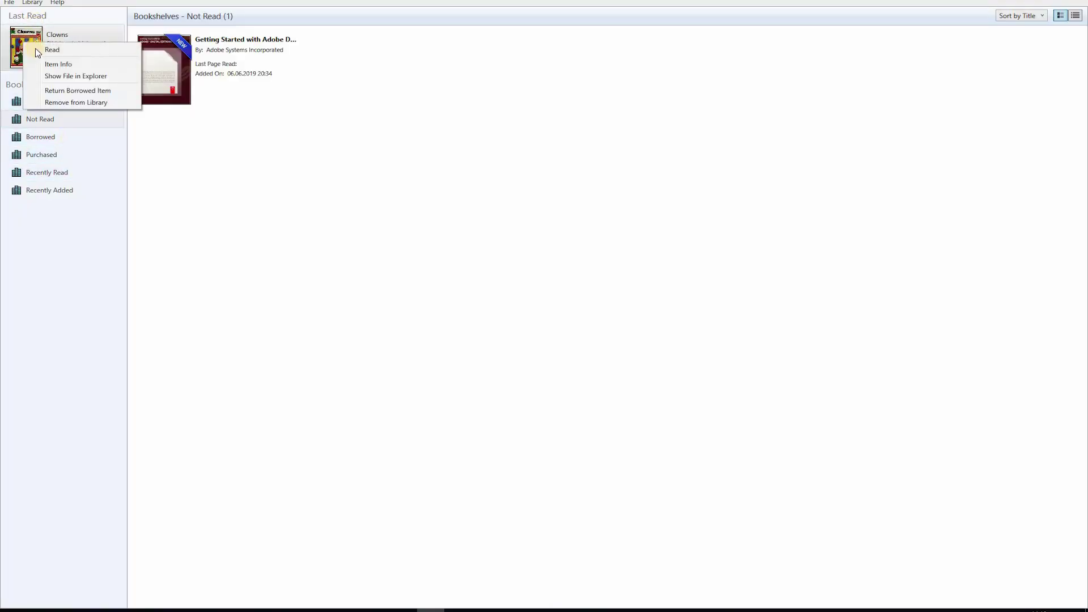
pyautogui.click(114, 82)
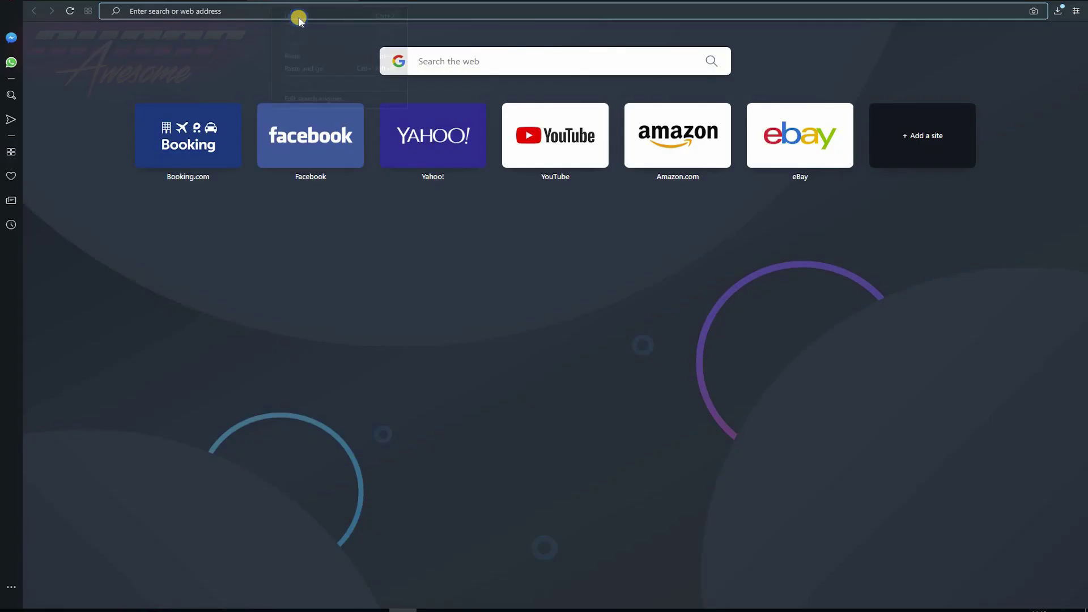
pyautogui.rightClick(298, 17)
# Try loading the downloaded Clowns.pdf in Opera, and retry after it fails to load
pyautogui.click(311, 51)
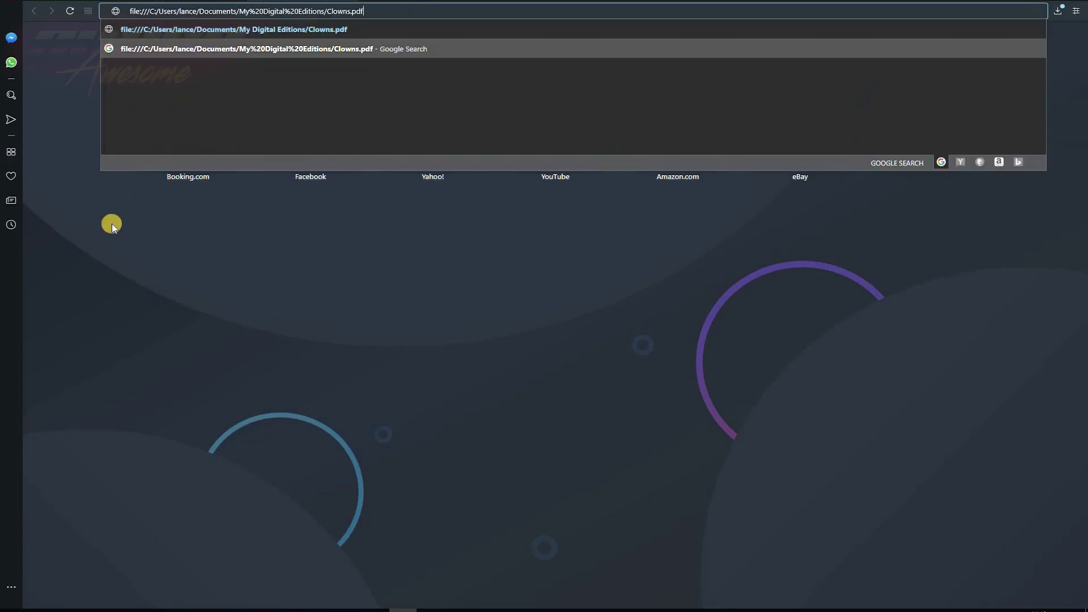
pyautogui.press('Return')
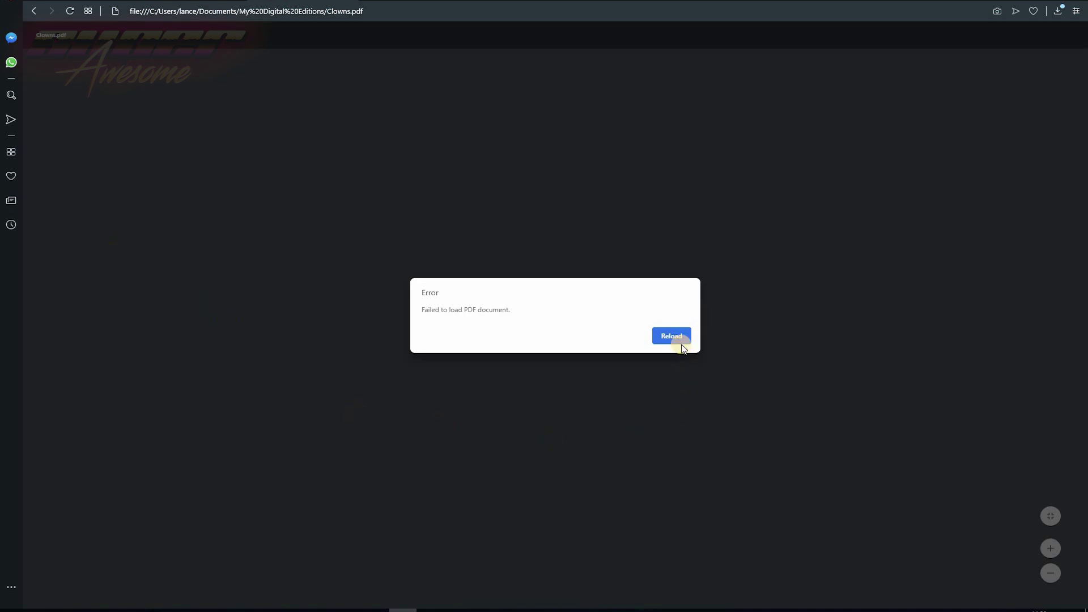
pyautogui.click(677, 338)
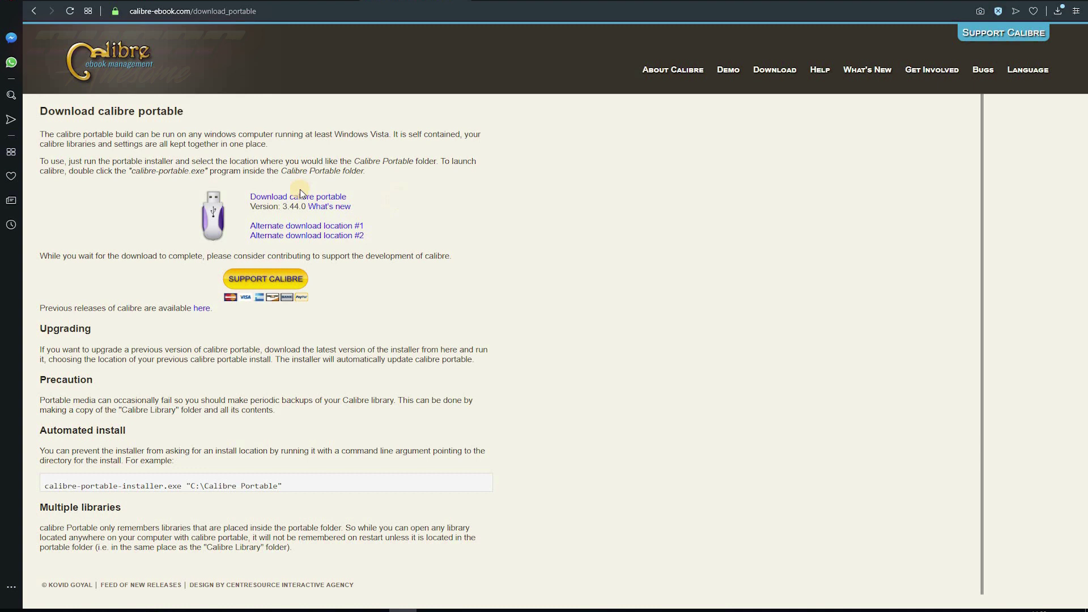
# Download calibre portable 3.44.0, then go to github.com
pyautogui.click(291, 201)
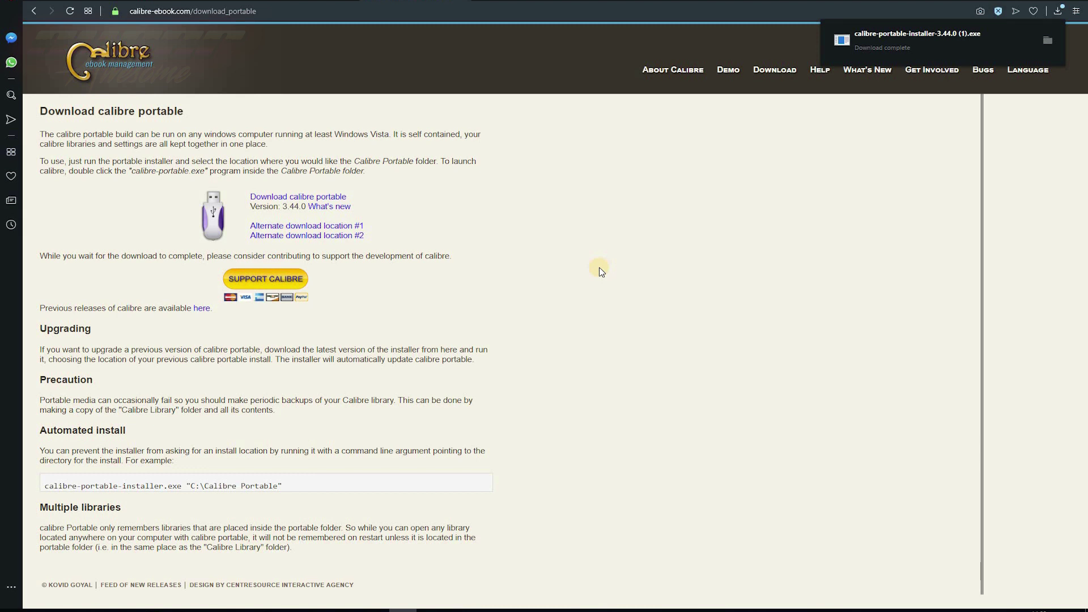
pyautogui.click(223, 12)
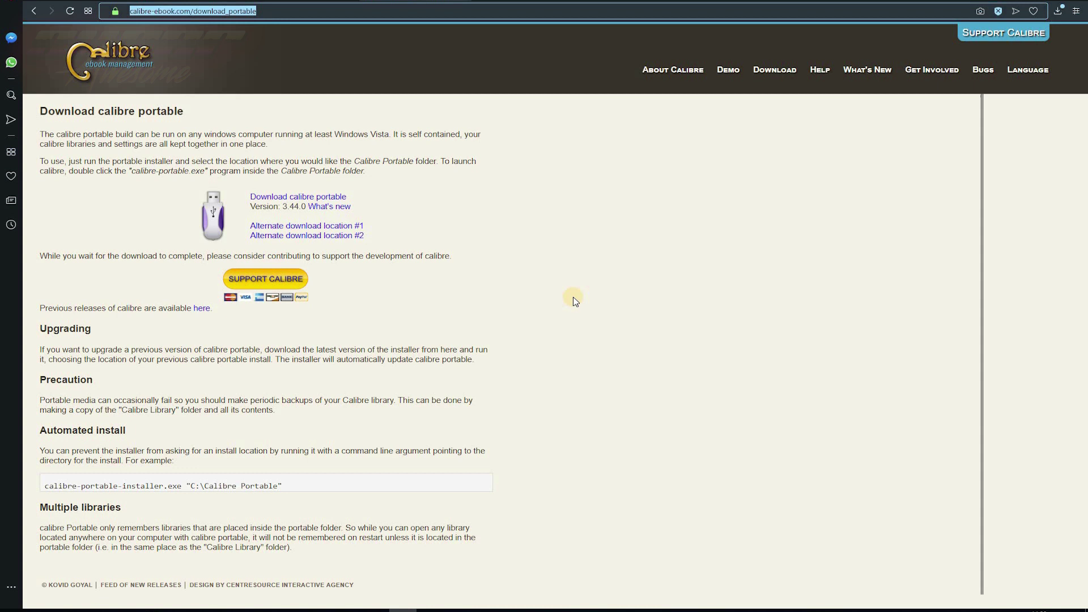
pyautogui.write('githu')
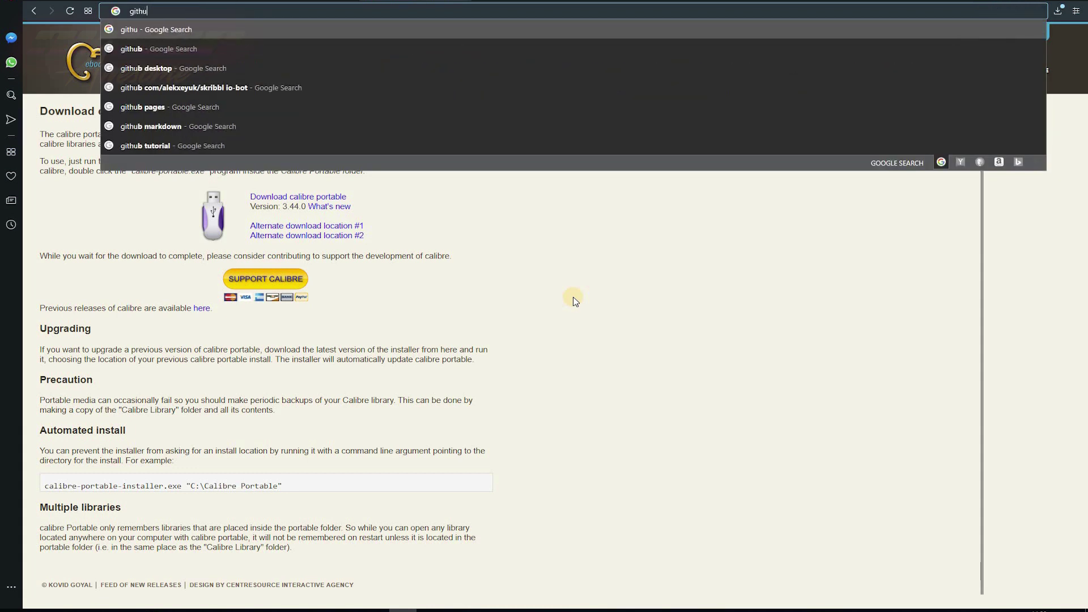
pyautogui.write('b.c')
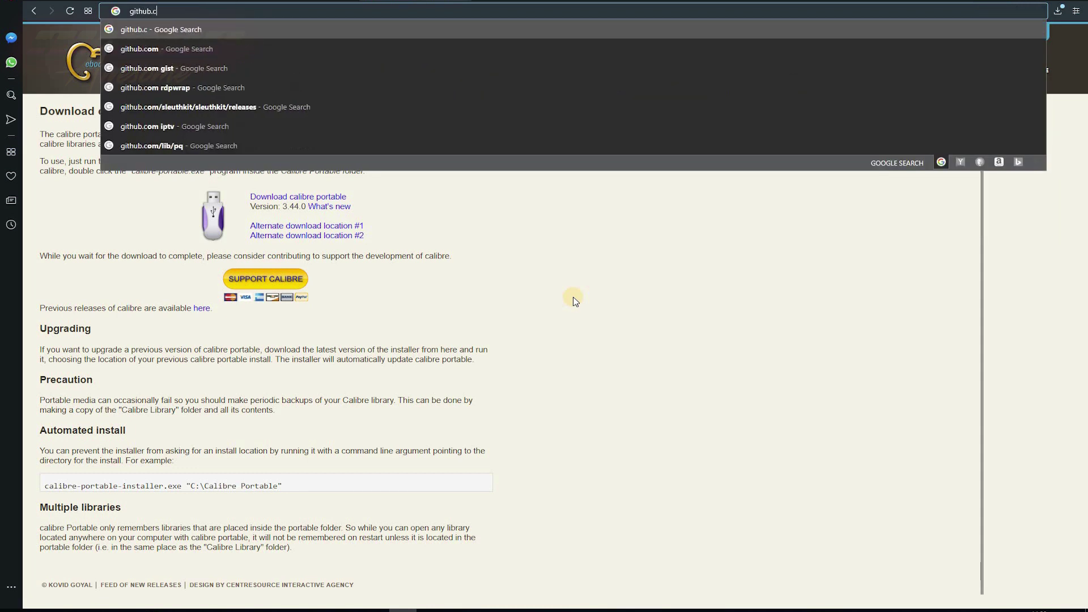
pyautogui.write('om')
pyautogui.press('Return')
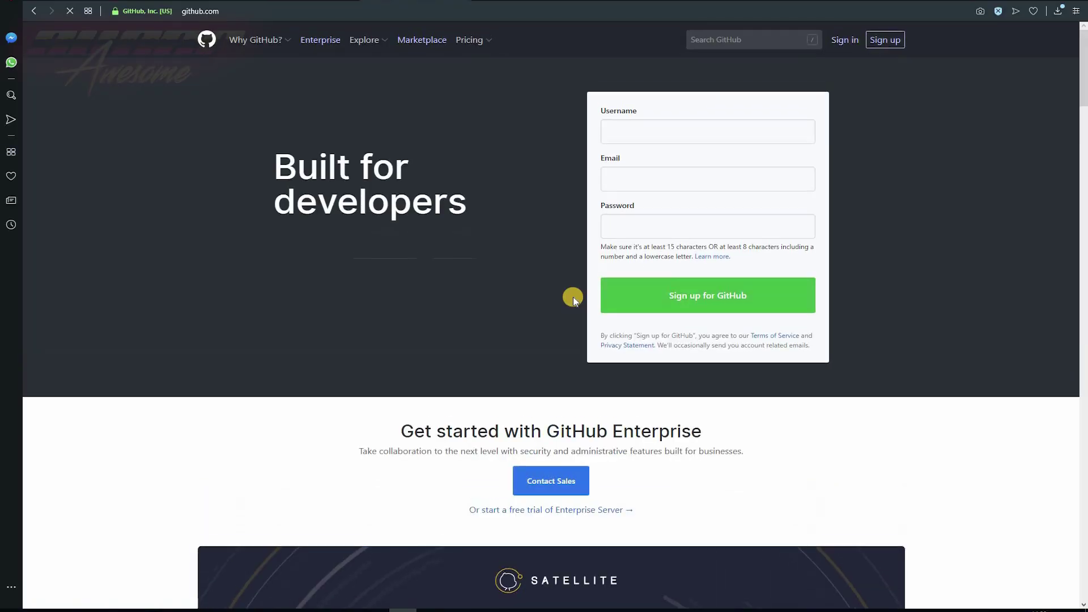
# Search GitHub for dedrm and download DeDRM_tools_6.6.3.zip from apprenticeharper/DeDRM_tools releases
pyautogui.click(717, 41)
pyautogui.write('dedrm')
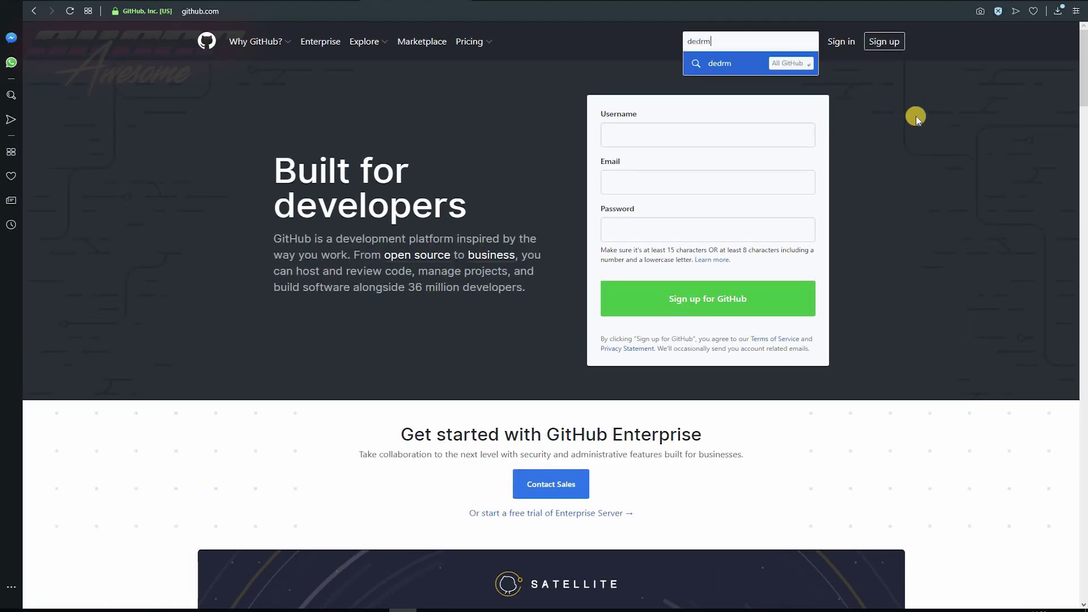
pyautogui.press('Return')
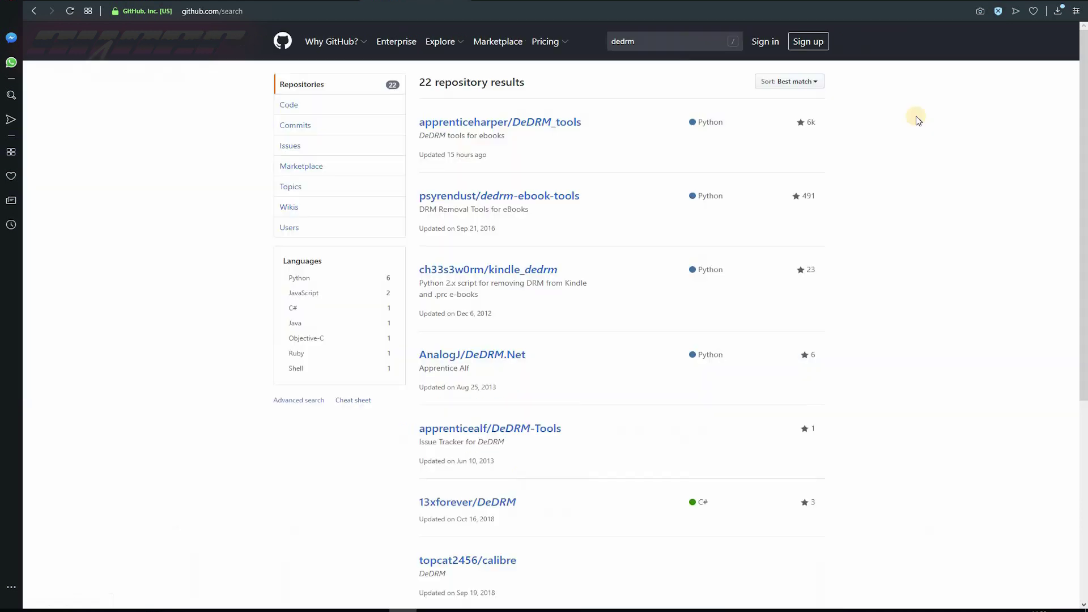
pyautogui.click(541, 121)
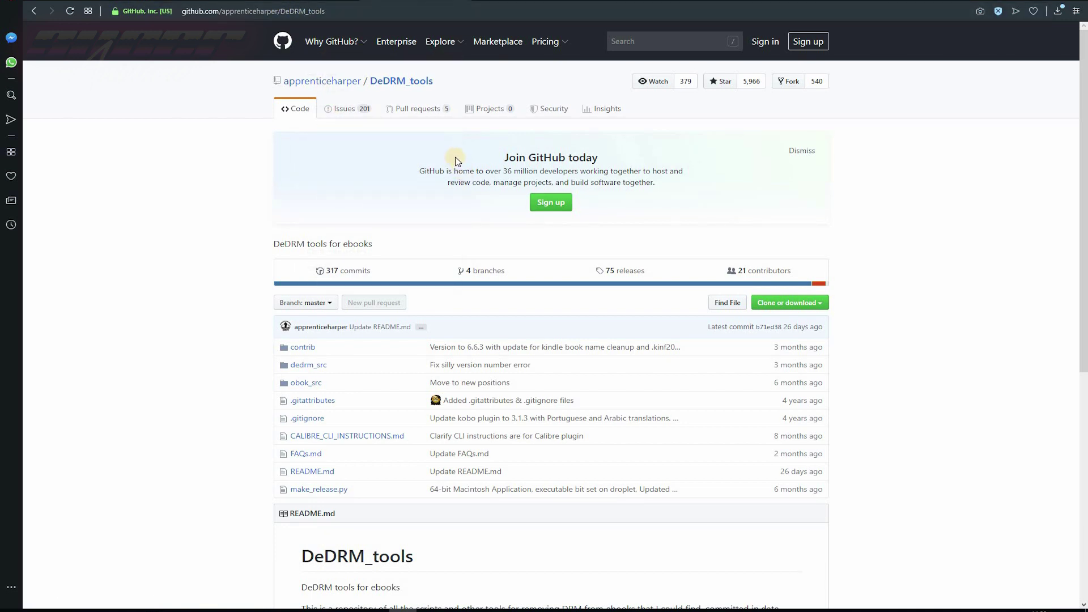
pyautogui.click(623, 270)
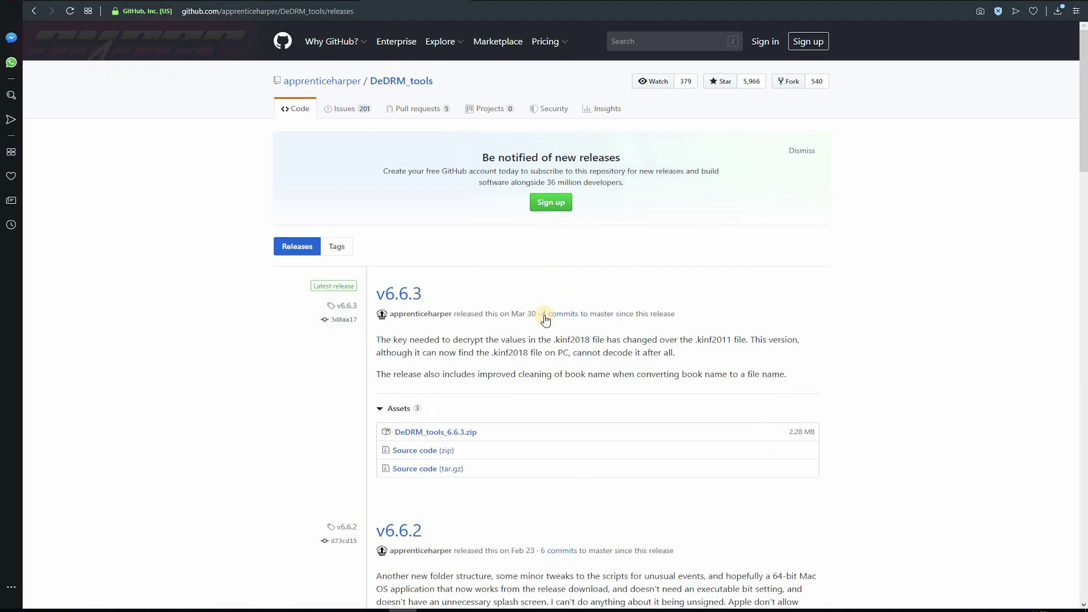
pyautogui.click(453, 433)
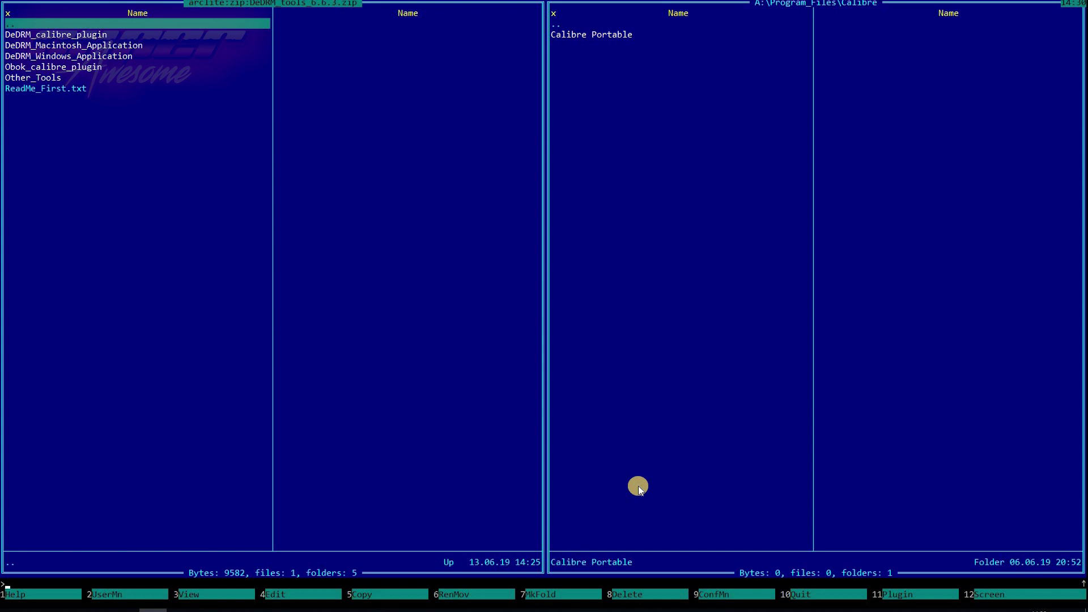
# Read ReadMe_First.txt inside the DeDRM tools archive
pyautogui.press('End')
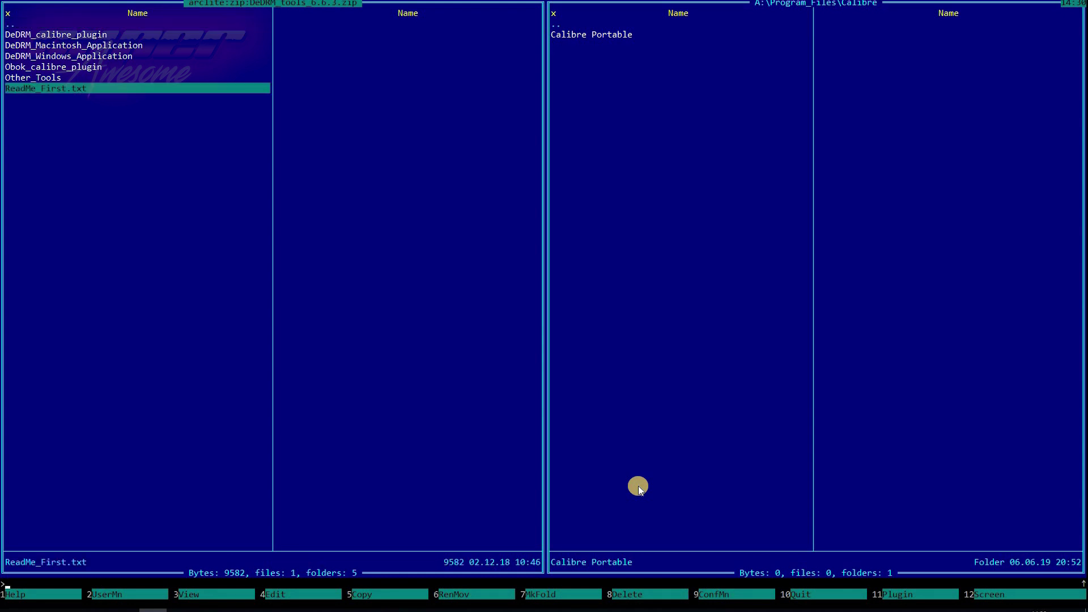
pyautogui.press('F3')
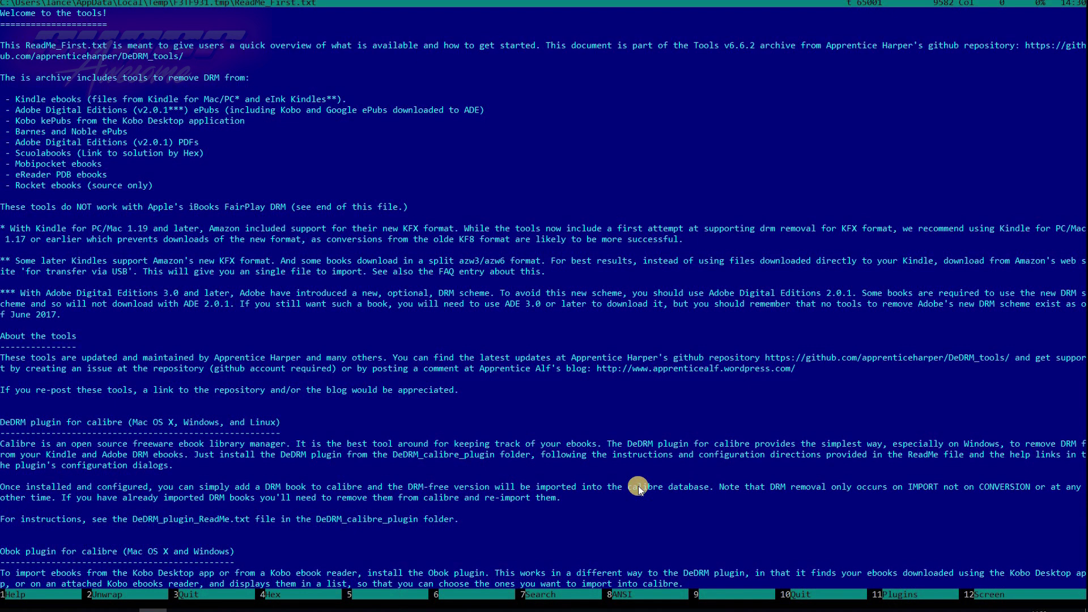
pyautogui.press('Escape')
# Copy DeDRM_plugin.zip from the DeDRM_calibre_plugin folder into the Calibre folder
pyautogui.press('Home')
pyautogui.press('Down')
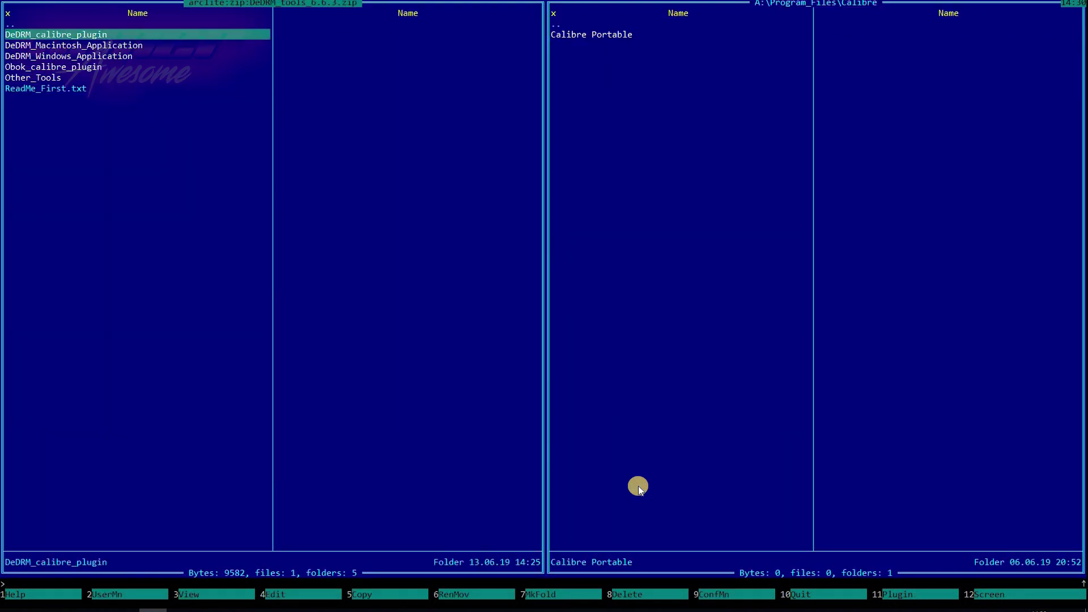
pyautogui.press('Return')
pyautogui.press('Down')
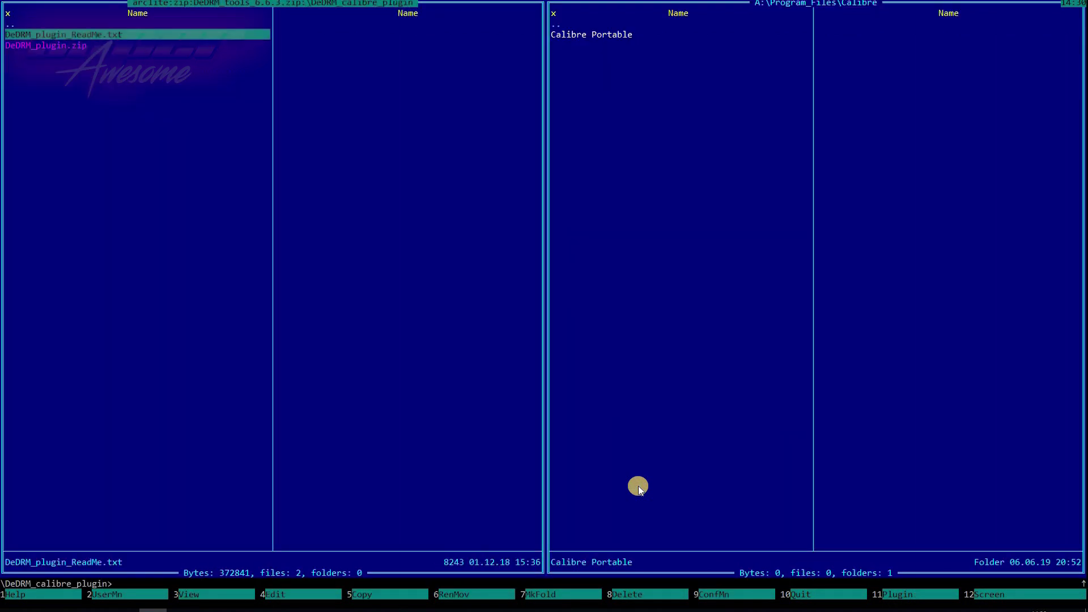
pyautogui.press('Down')
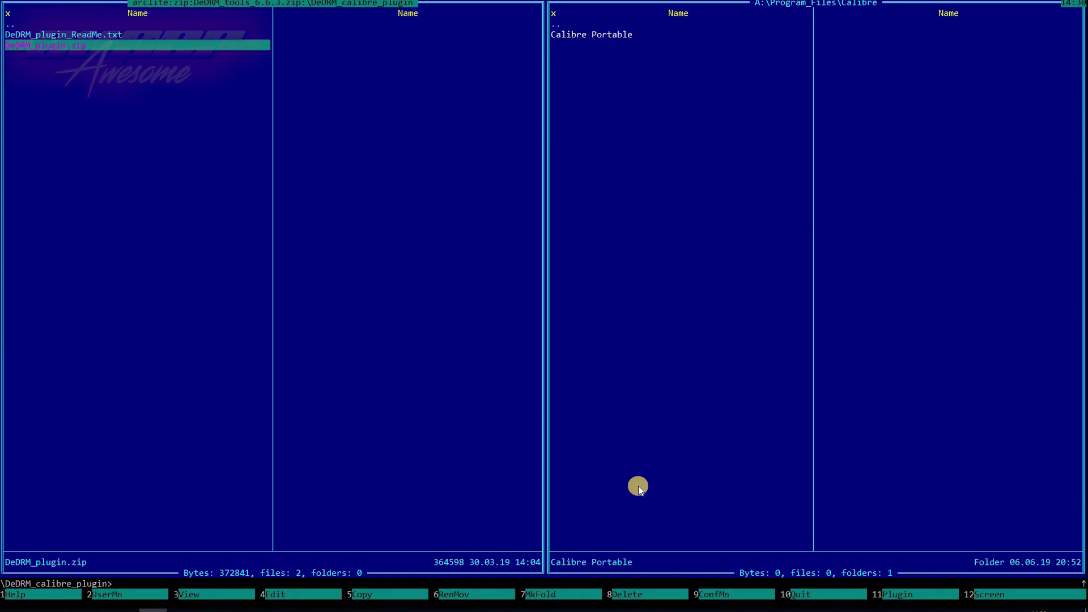
pyautogui.press('F5')
pyautogui.press('Return')
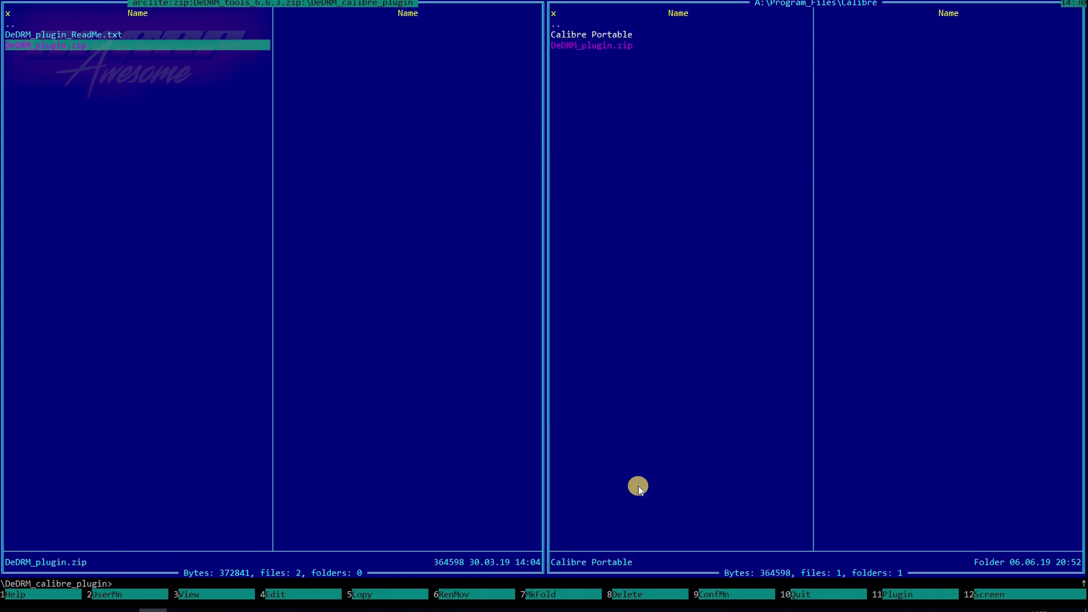
# Open the copied DeDRM_plugin.zip in the Calibre panel to list its files
pyautogui.press('Tab')
pyautogui.press('Down')
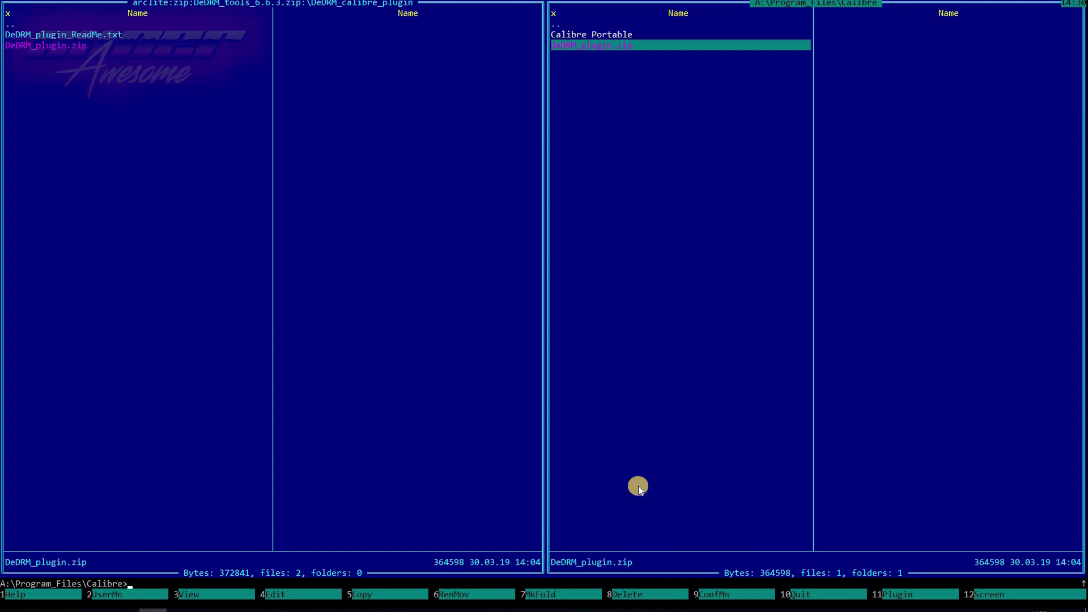
pyautogui.press('Insert')
pyautogui.press('Insert')
pyautogui.press('Return')
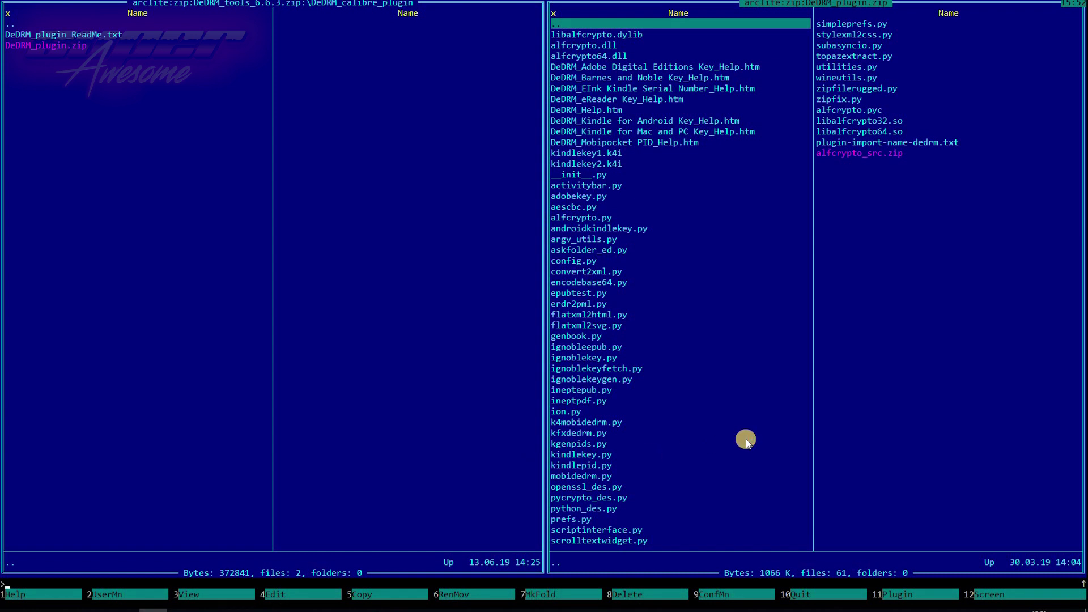
# Read the plugin's simpleprefs.py and utilities.py source files
pyautogui.press('Right')
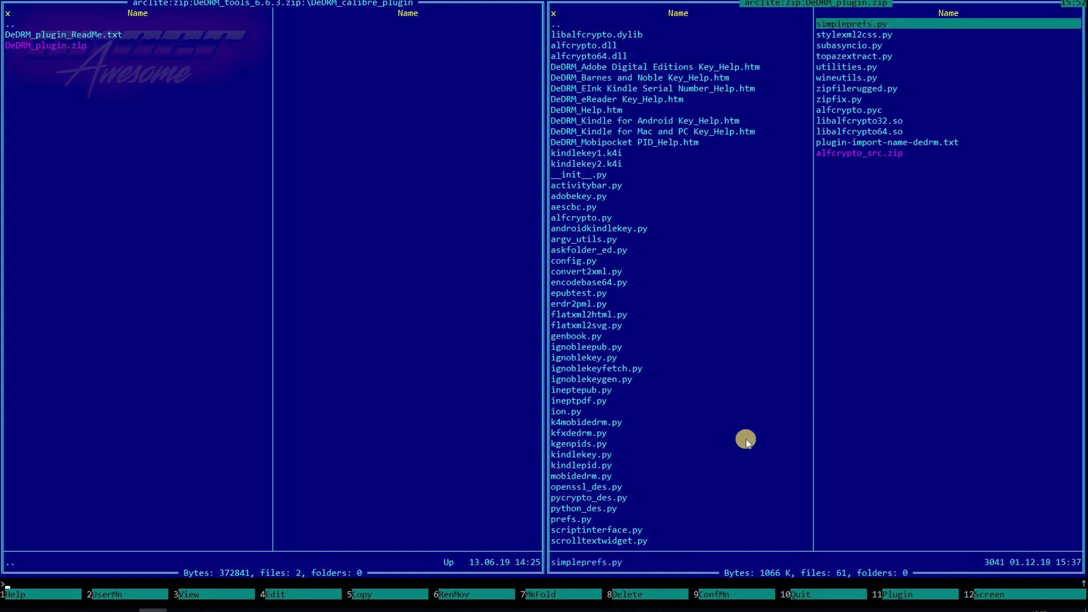
pyautogui.press('F4')
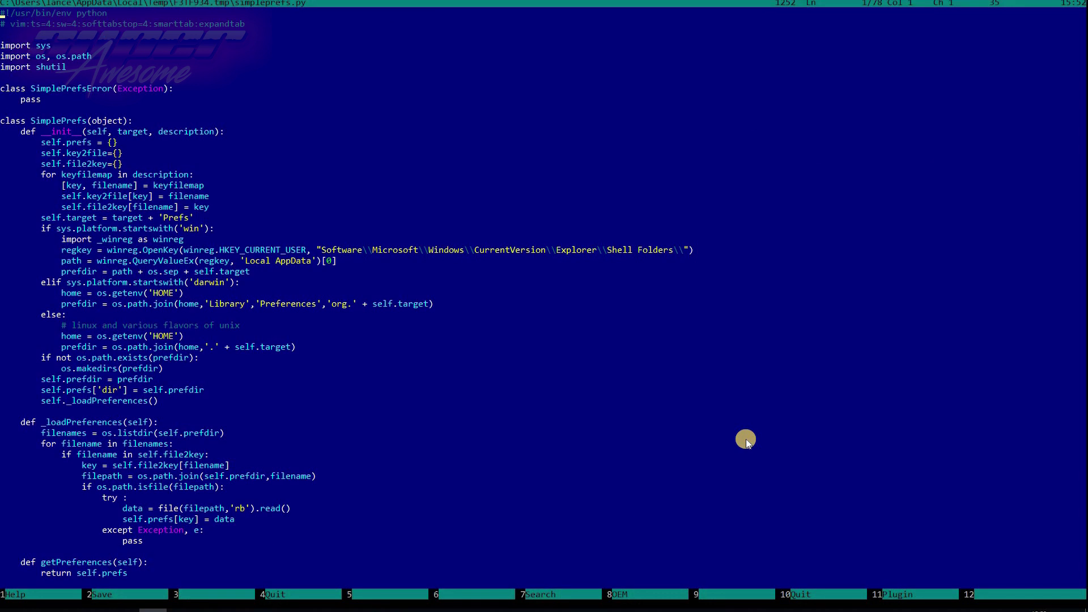
pyautogui.press('Escape')
pyautogui.press('Down')
pyautogui.press('Down')
pyautogui.press('Down')
pyautogui.press('Down')
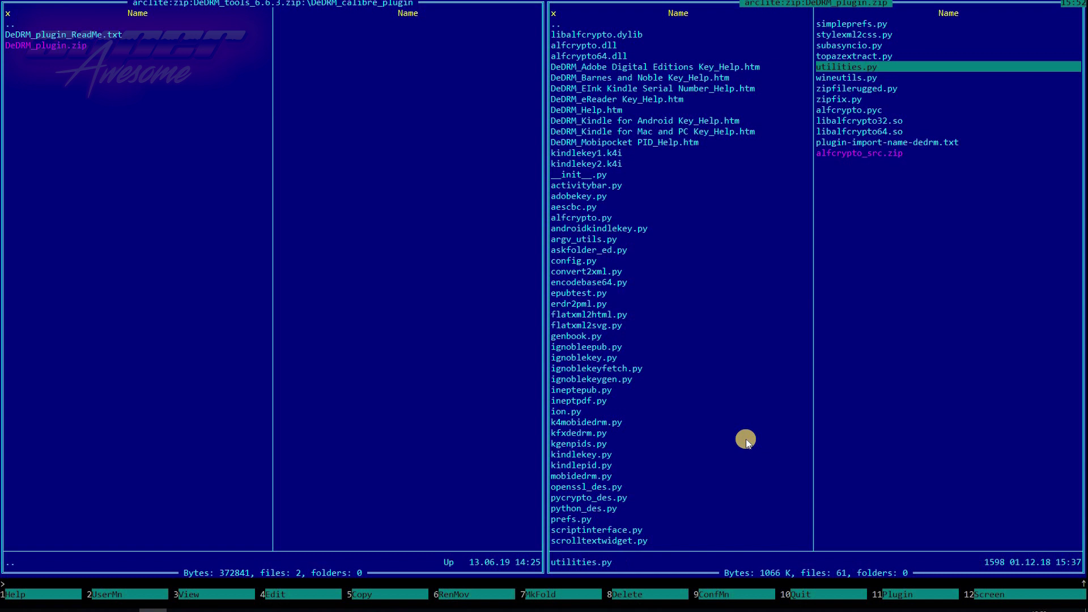
pyautogui.press('F4')
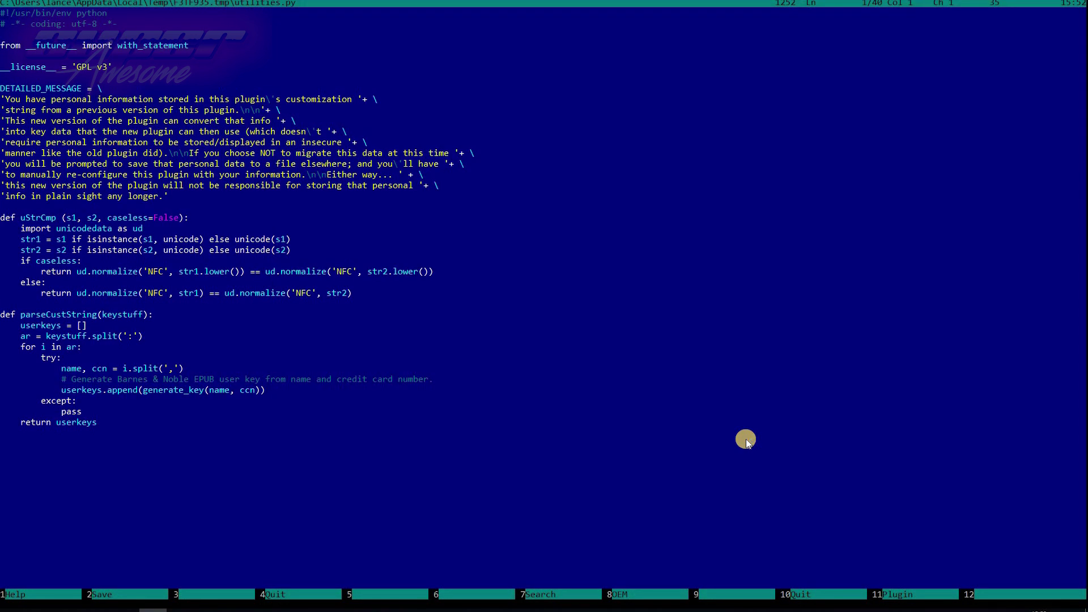
pyautogui.press('Escape')
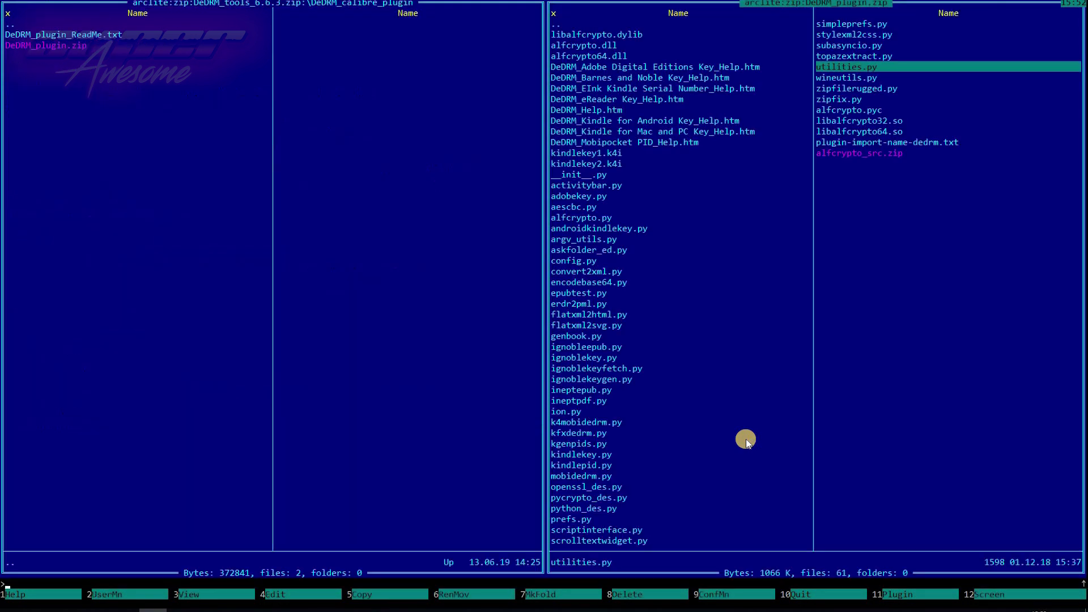
# Read through the plugin's kgenpids.py and config.py source files
pyautogui.press('Up')
pyautogui.press('Up')
pyautogui.press('Up')
pyautogui.press('Up')
pyautogui.press('Up')
pyautogui.press('Up')
pyautogui.press('Up')
pyautogui.press('Up')
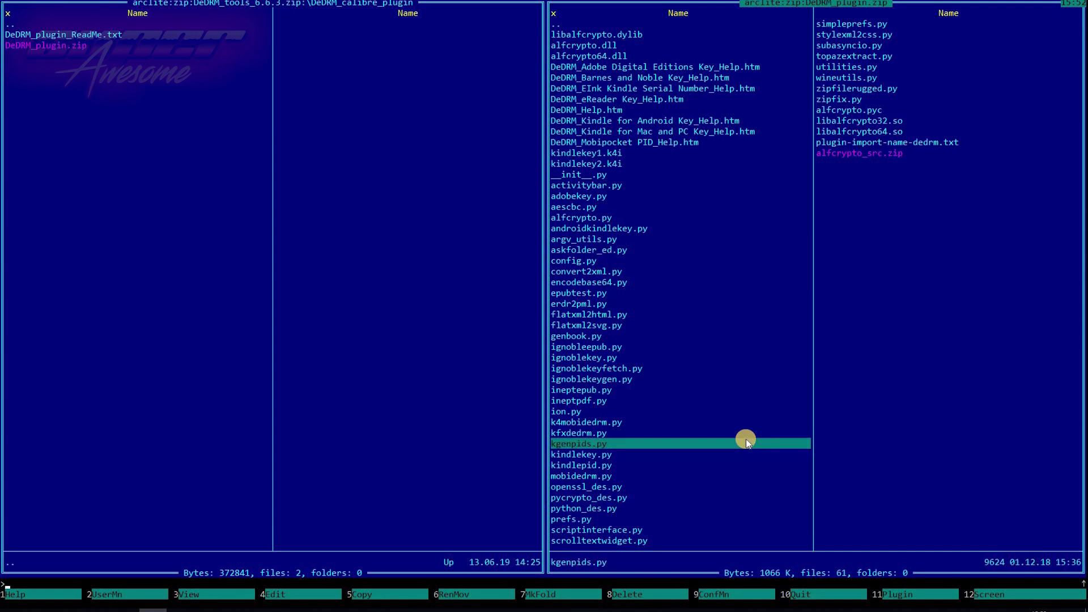
pyautogui.press('F4')
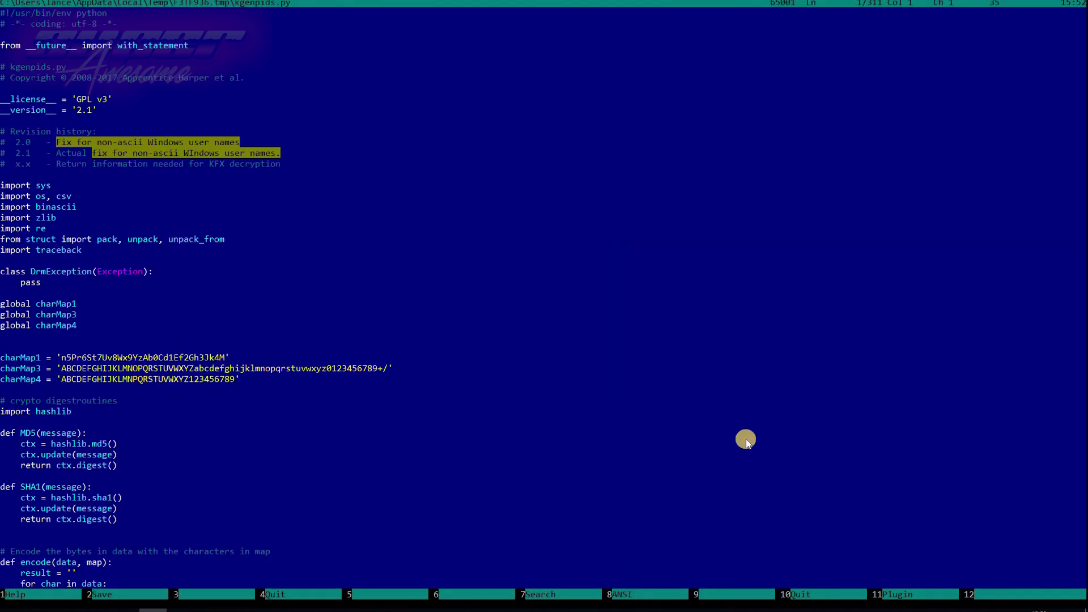
pyautogui.press('pagedown')
pyautogui.press('pagedown')
pyautogui.press('pagedown')
pyautogui.press('pagedown')
pyautogui.press('pagedown')
pyautogui.press('pagedown')
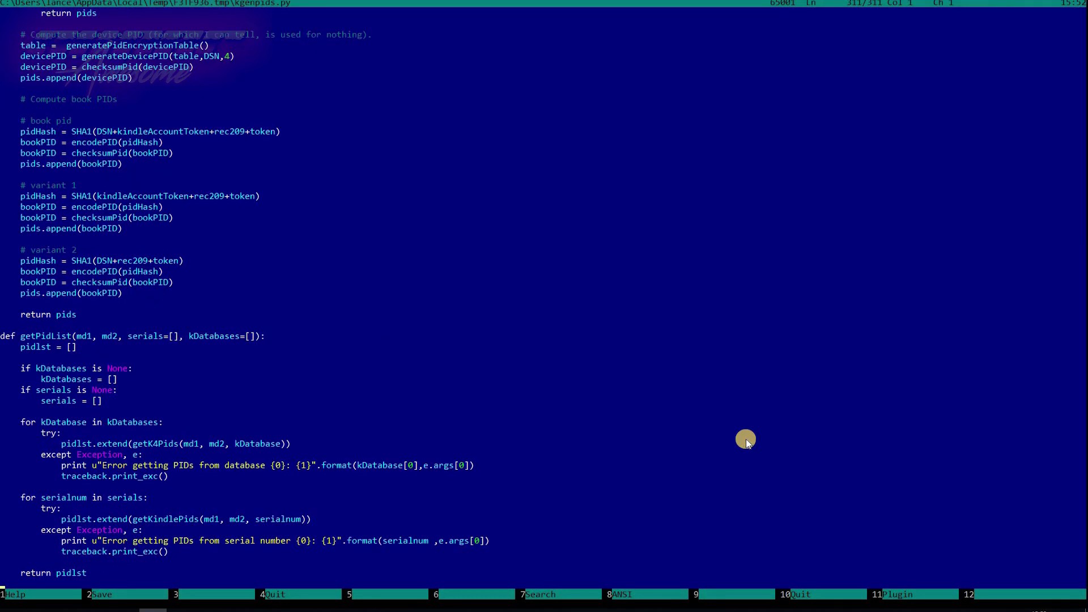
pyautogui.press('Escape')
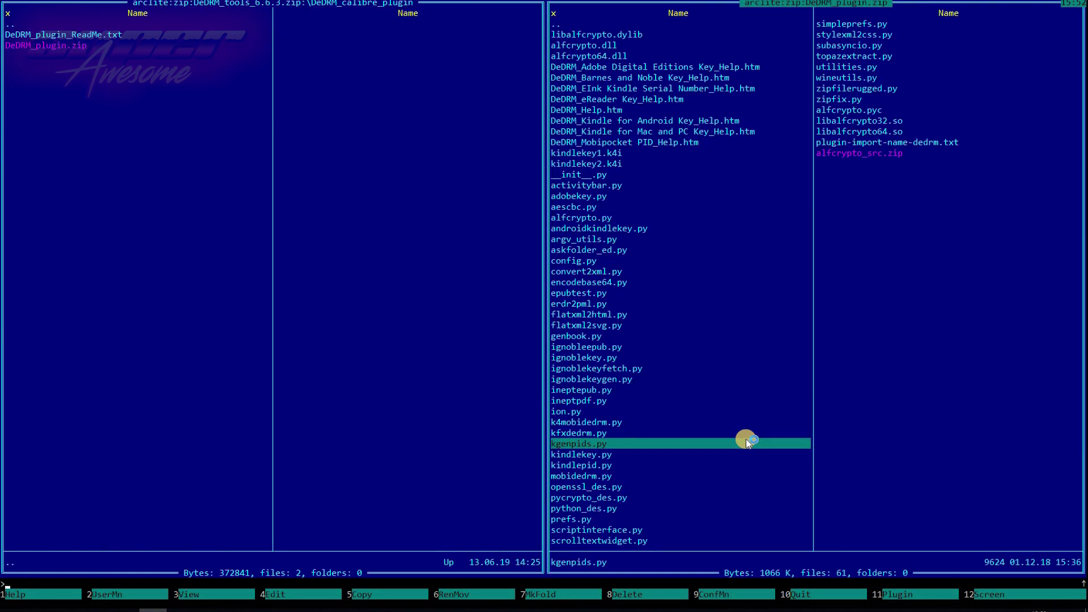
pyautogui.press('Up')
pyautogui.press('Up')
pyautogui.press('Up')
pyautogui.press('Up')
pyautogui.press('Up')
pyautogui.press('Up')
pyautogui.press('Up')
pyautogui.press('F4')
pyautogui.press('pagedown')
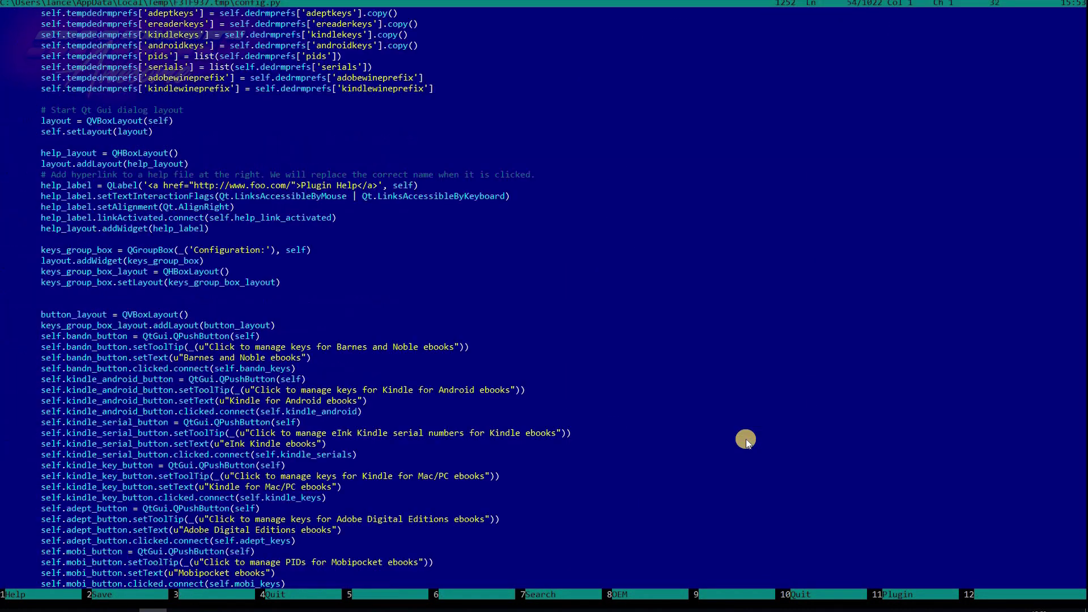
pyautogui.press('pagedown')
pyautogui.press('pagedown')
pyautogui.press('pagedown')
pyautogui.press('pagedown')
pyautogui.press('pagedown')
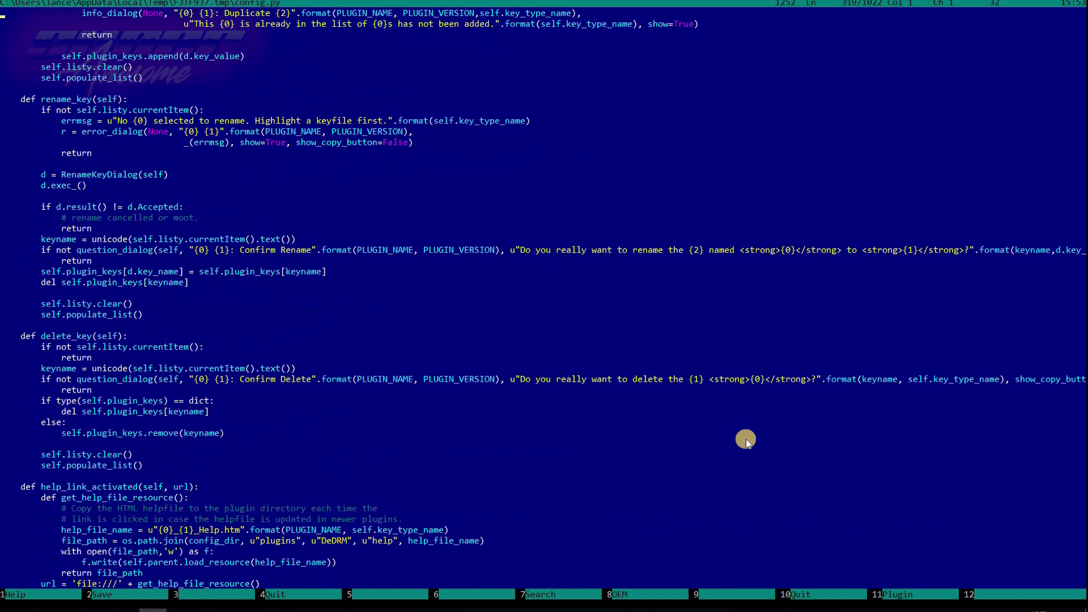
pyautogui.press('F10')
# Return the right panel to the Calibre folder
pyautogui.press('Home')
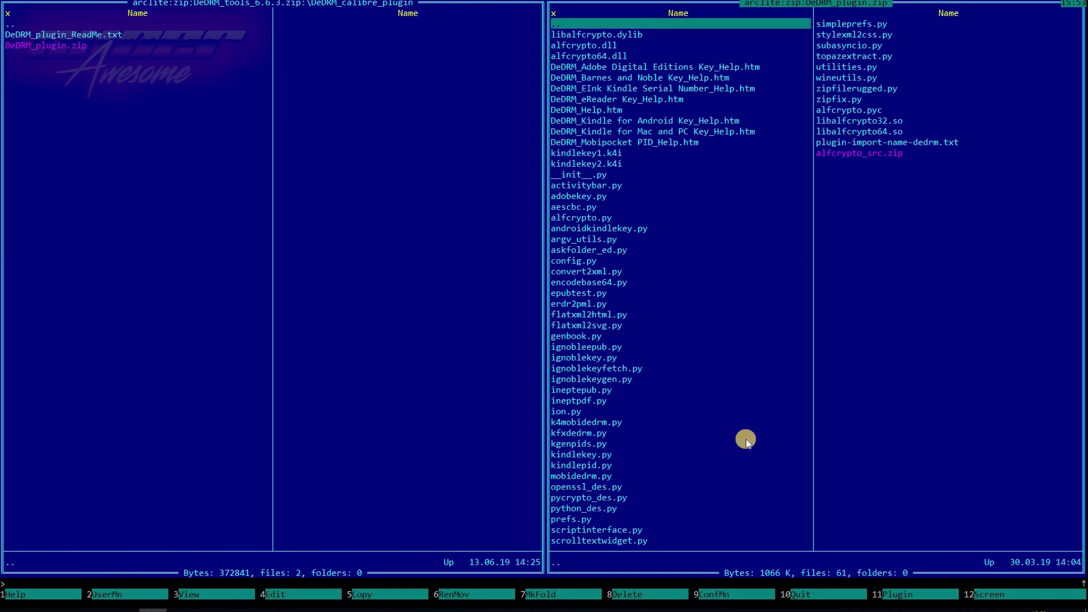
pyautogui.press('alt')
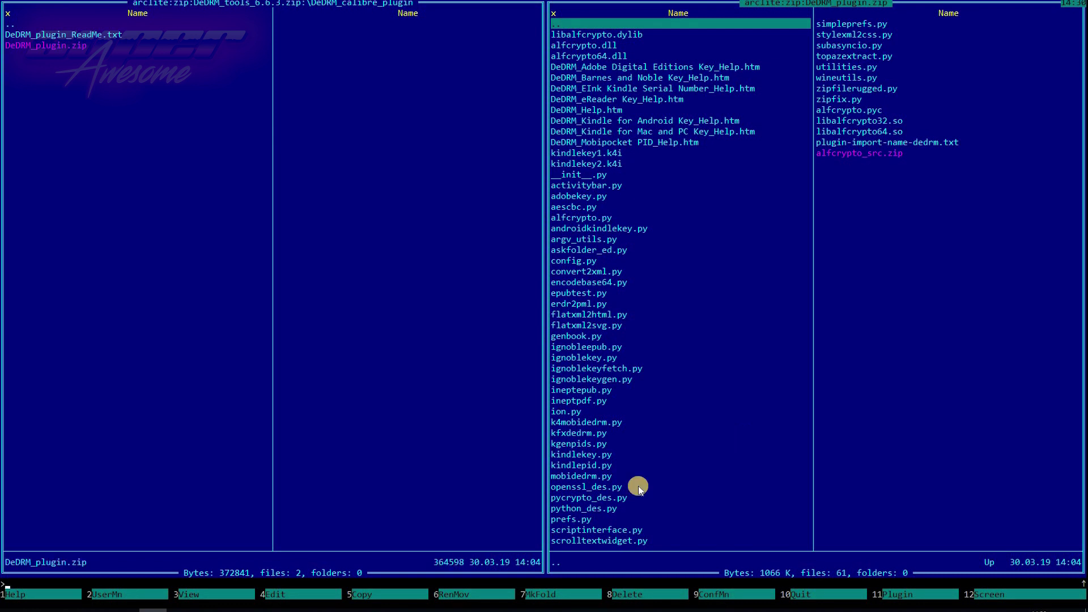
pyautogui.press('Return')
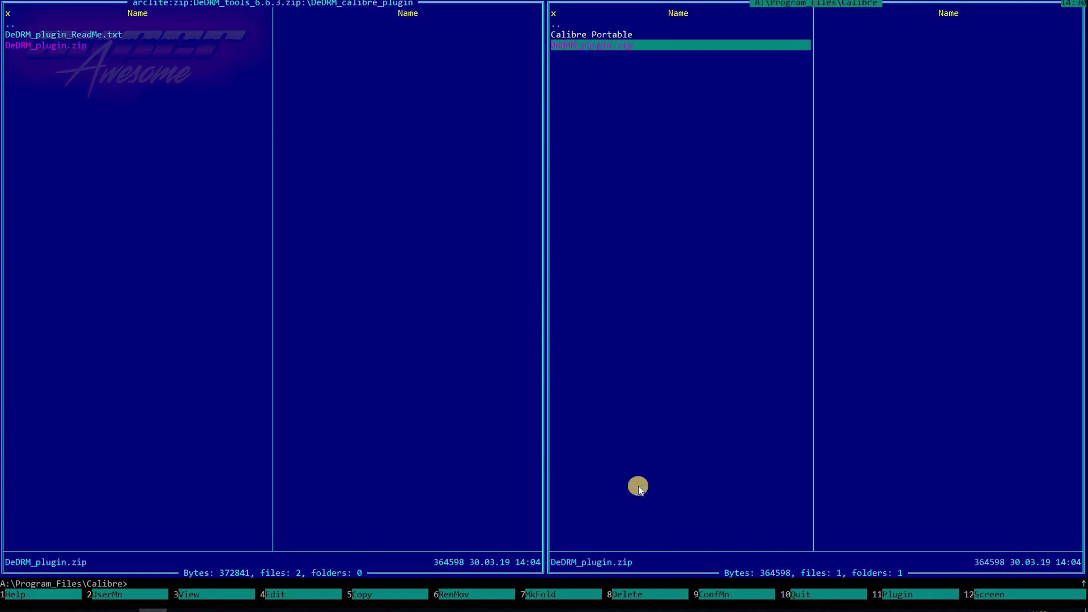
# Browse the archive down through DeDRM_Windows_Application, DeDRM_App and DeDRM_lib to lib
pyautogui.press('Tab')
pyautogui.press('Up')
pyautogui.press('Up')
pyautogui.press('Return')
pyautogui.press('Down')
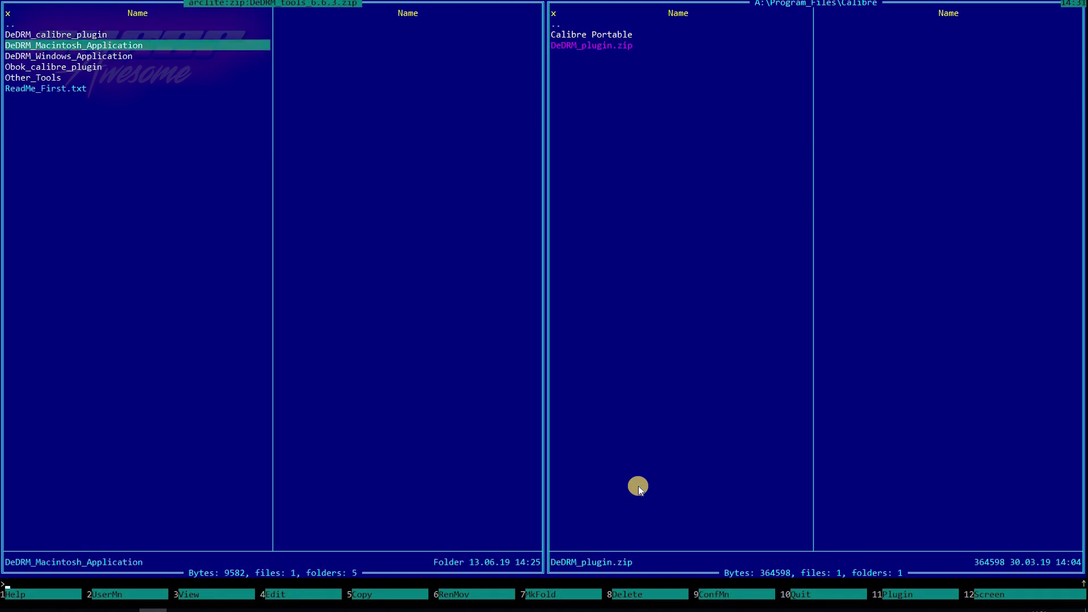
pyautogui.press('Down')
pyautogui.press('Return')
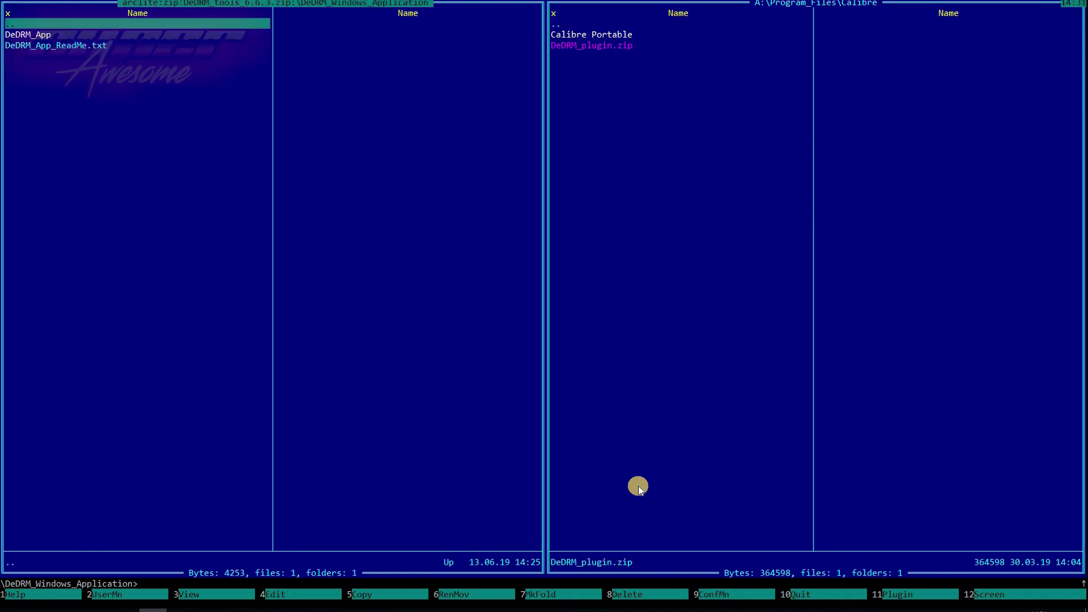
pyautogui.press('Down')
pyautogui.press('Return')
pyautogui.press('Down')
pyautogui.press('Return')
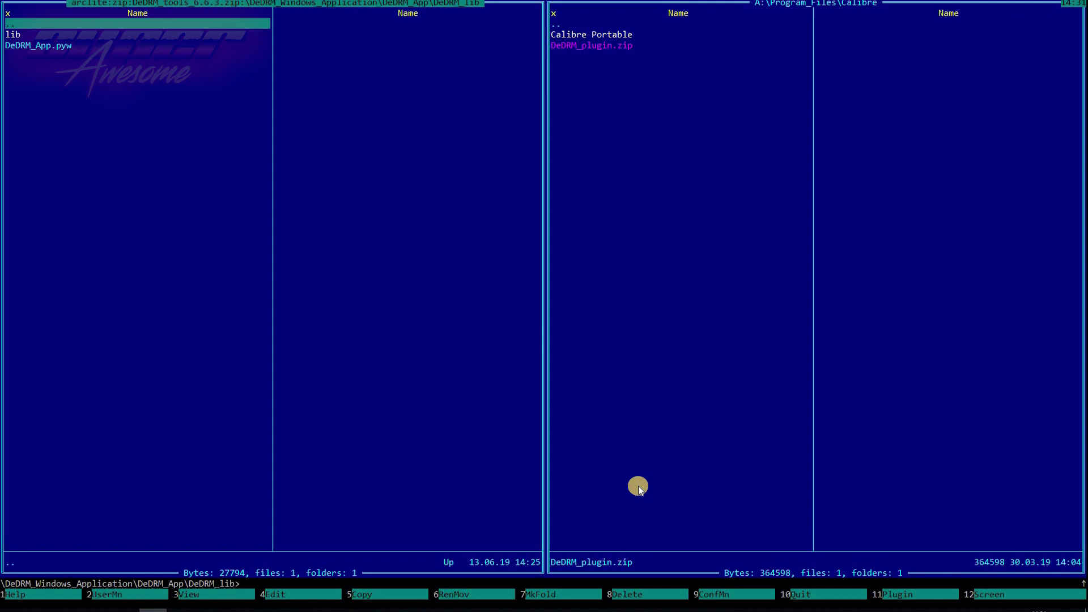
pyautogui.press('Down')
pyautogui.press('Return')
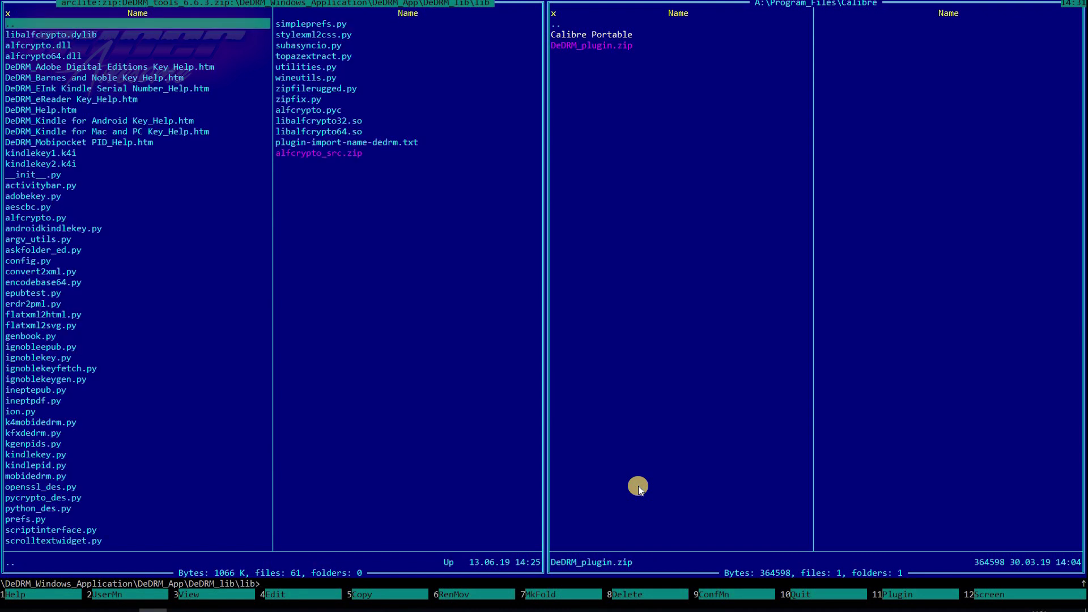
# Climb back to the archive's top level and look inside Other_Tools
pyautogui.press('Return')
pyautogui.press('Up')
pyautogui.press('Return')
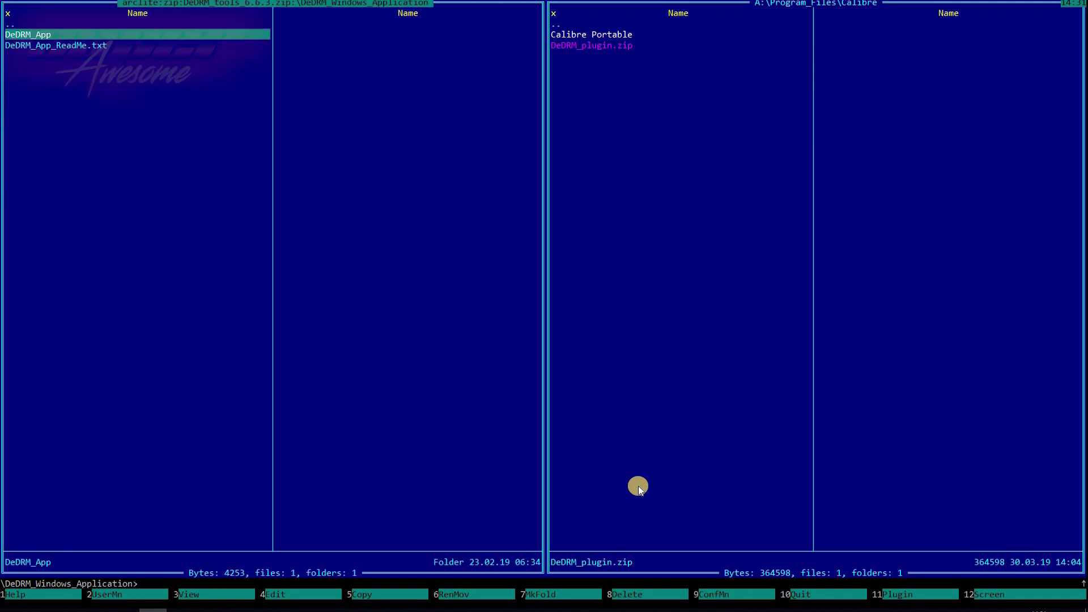
pyautogui.press('Up')
pyautogui.press('Return')
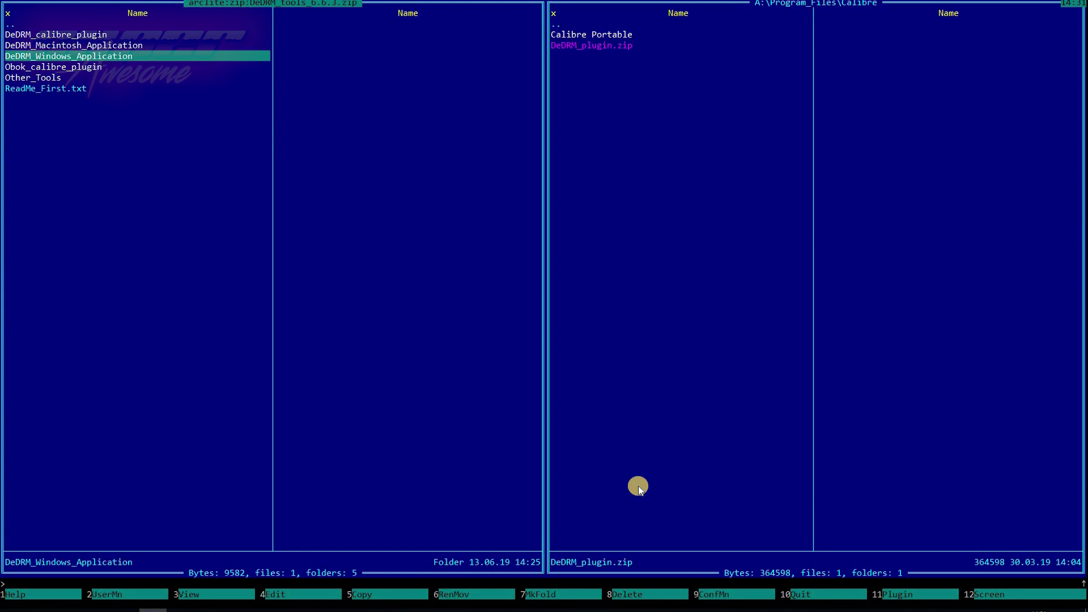
pyautogui.press('Down')
pyautogui.press('Down')
pyautogui.press('Return')
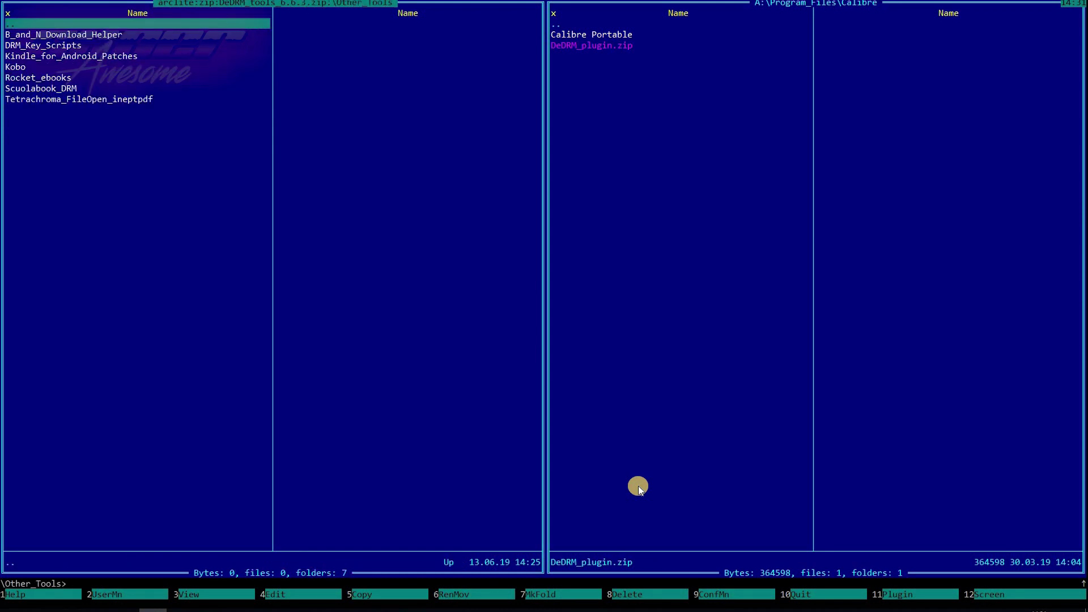
pyautogui.press('Return')
# Select calibre-portable.exe in the Calibre Portable folder
pyautogui.press('Tab')
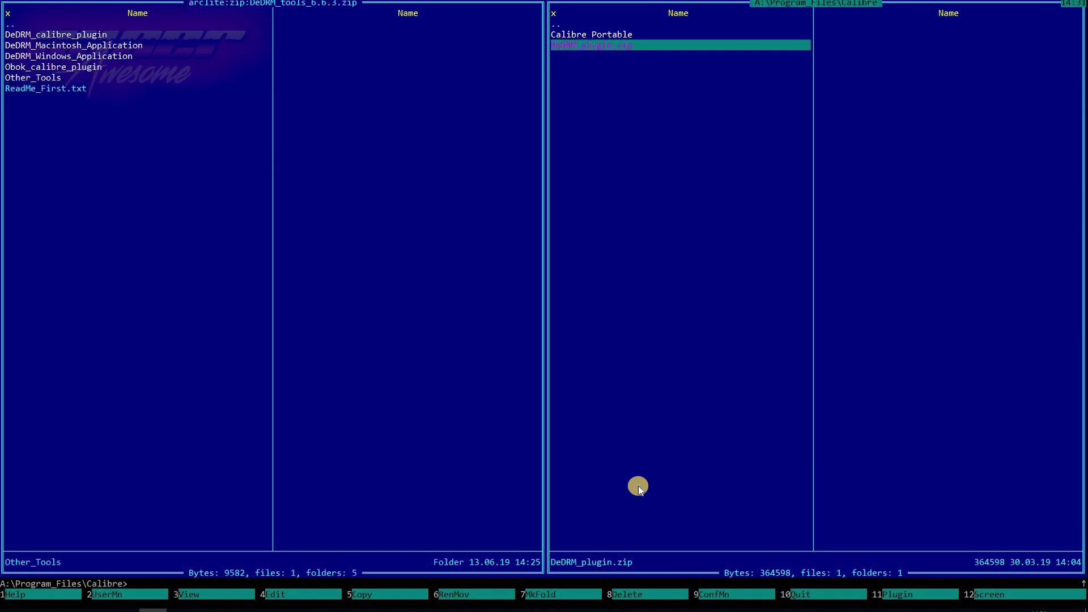
pyautogui.press('Up')
pyautogui.press('Return')
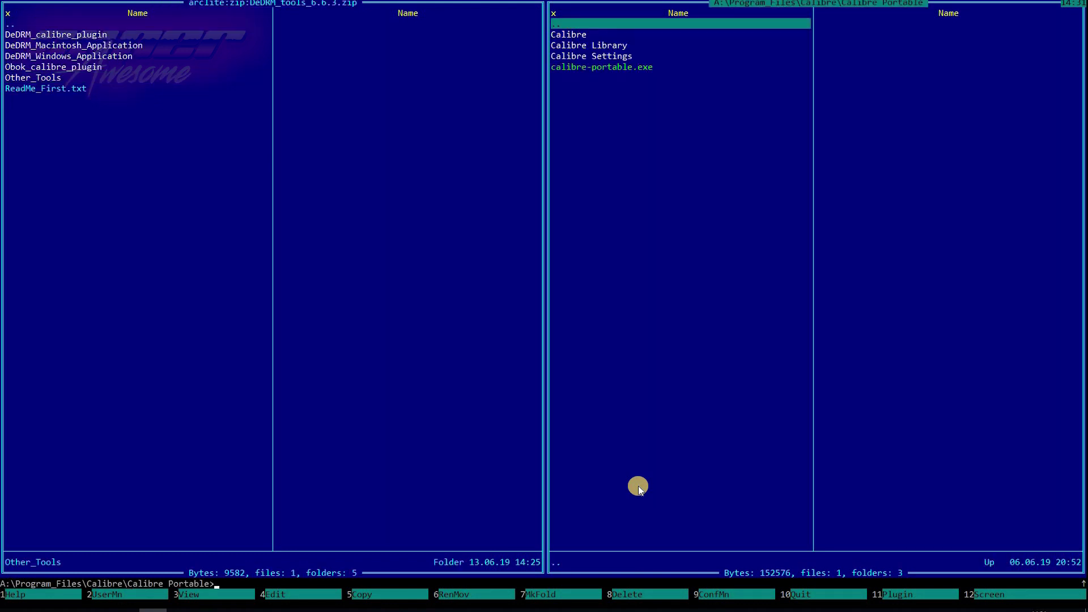
pyautogui.press('End')
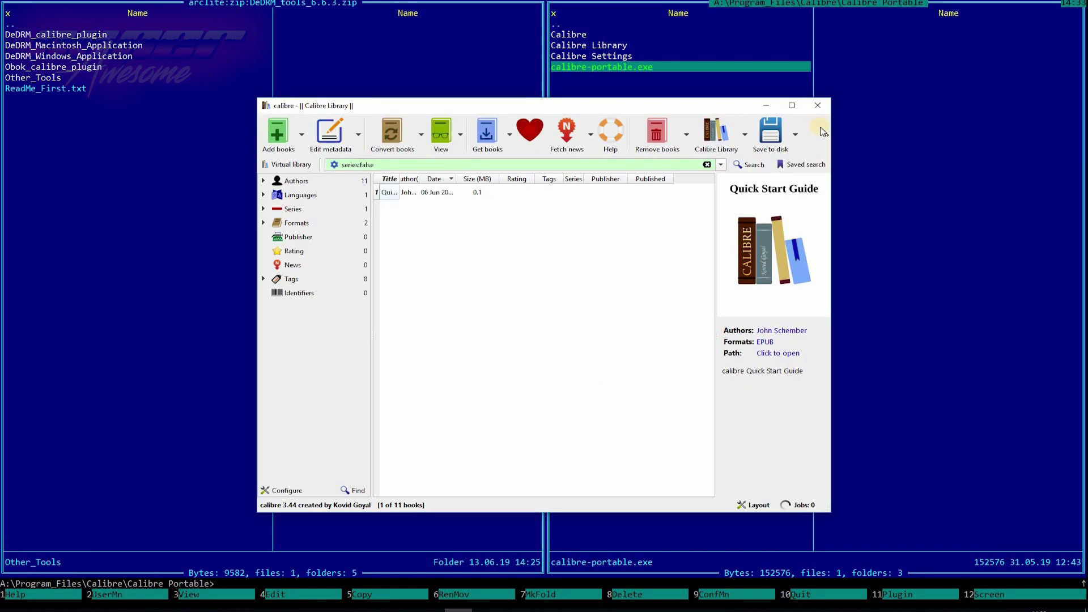
# Load DeDRM_plugin.zip via Preferences > Plugins, accept the warning, and apply
pyautogui.click(826, 134)
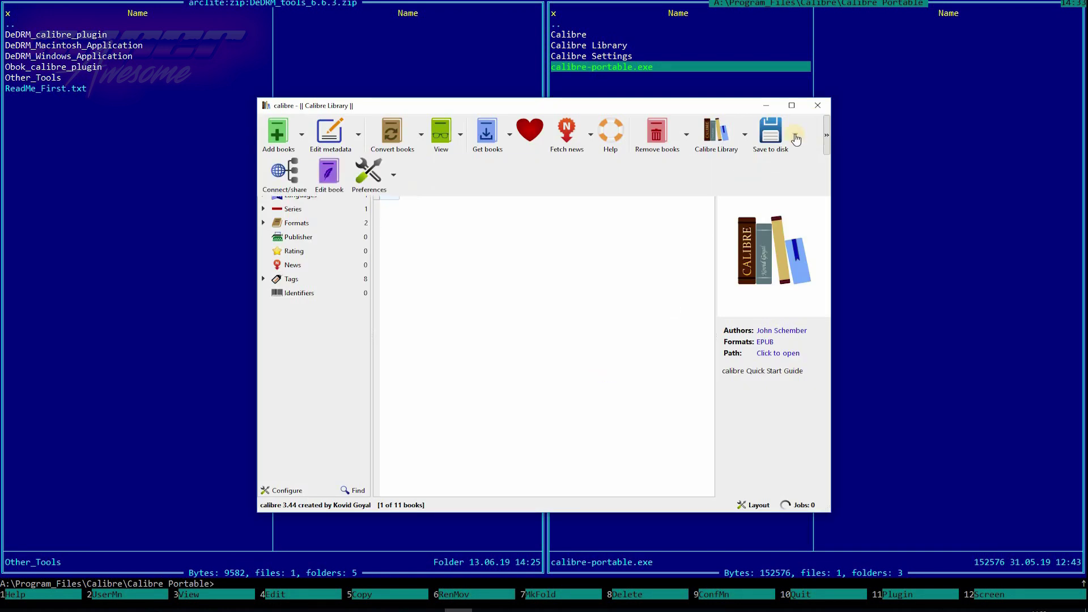
pyautogui.click(375, 178)
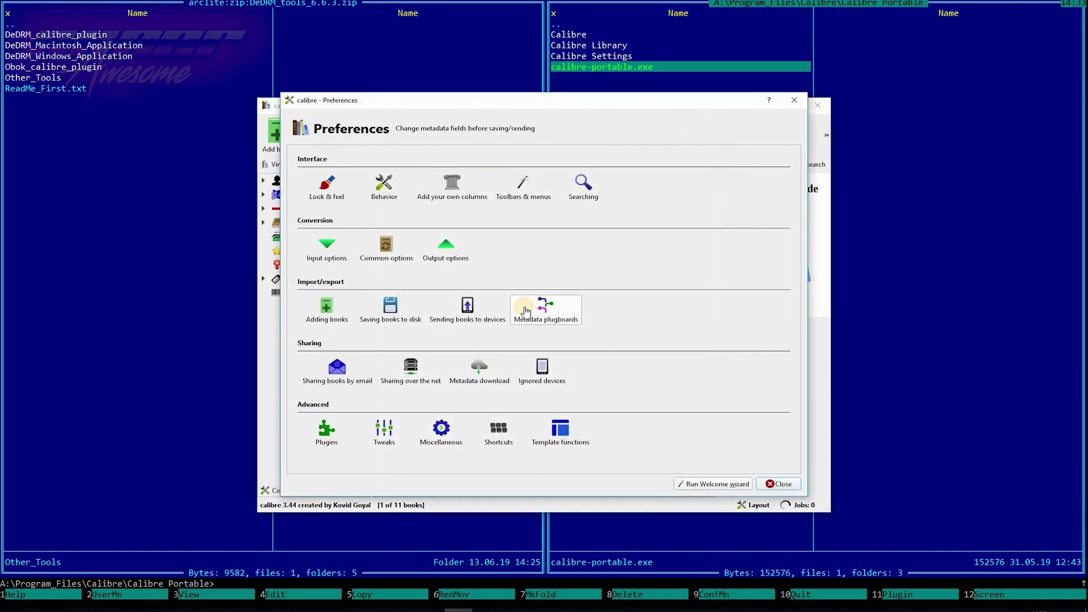
pyautogui.click(327, 431)
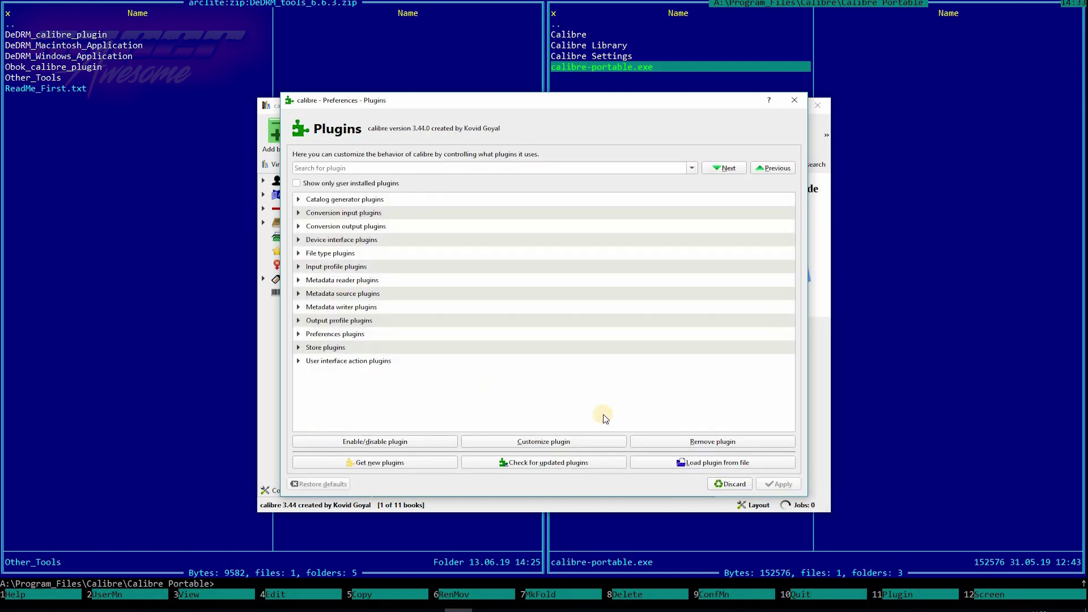
pyautogui.click(709, 463)
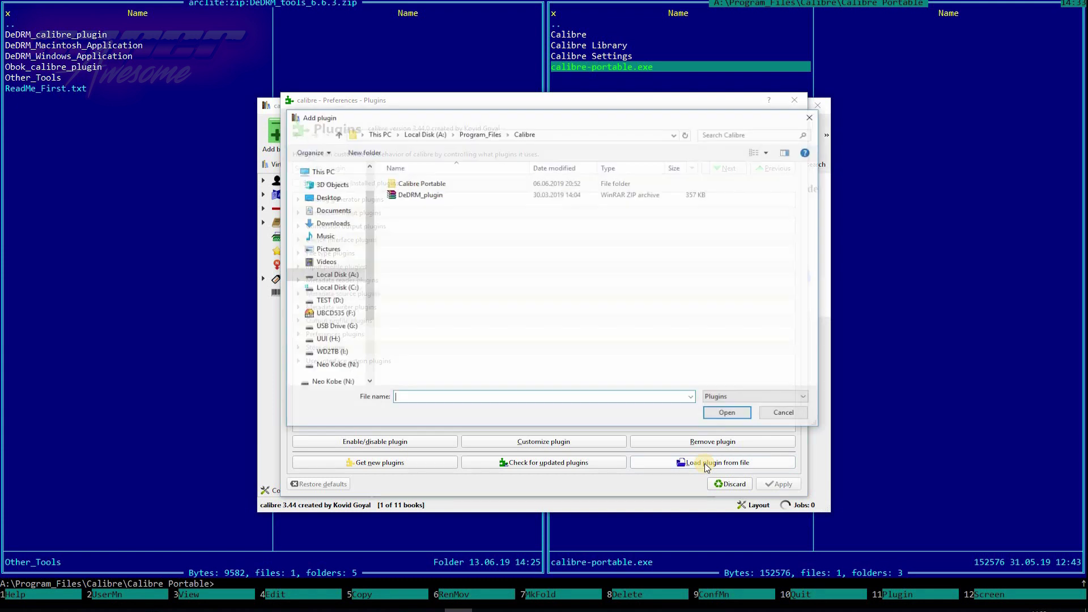
pyautogui.click(413, 195)
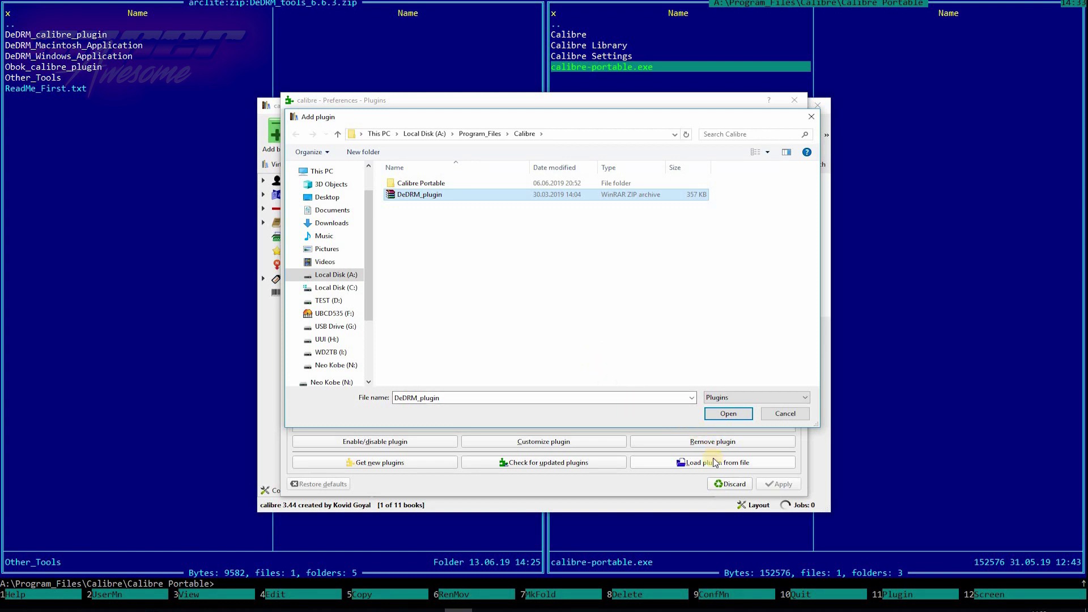
pyautogui.click(725, 415)
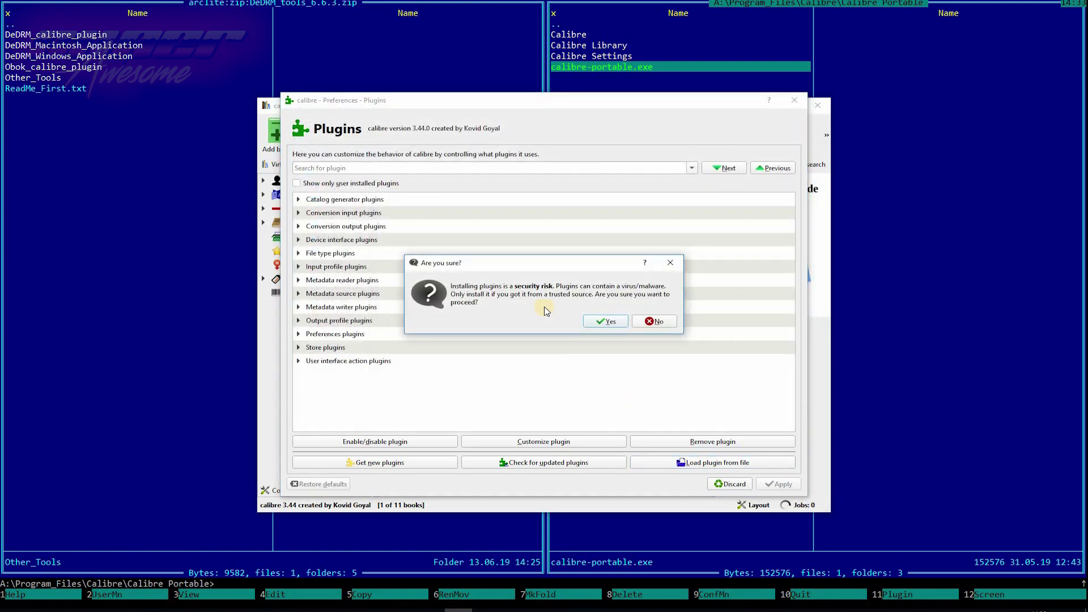
pyautogui.click(601, 323)
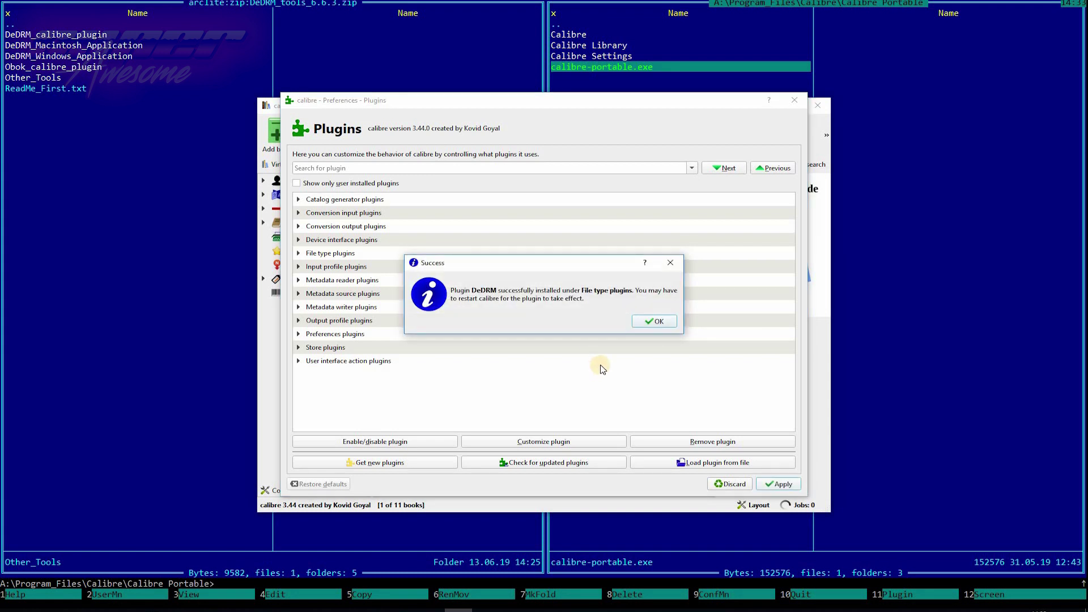
pyautogui.click(645, 323)
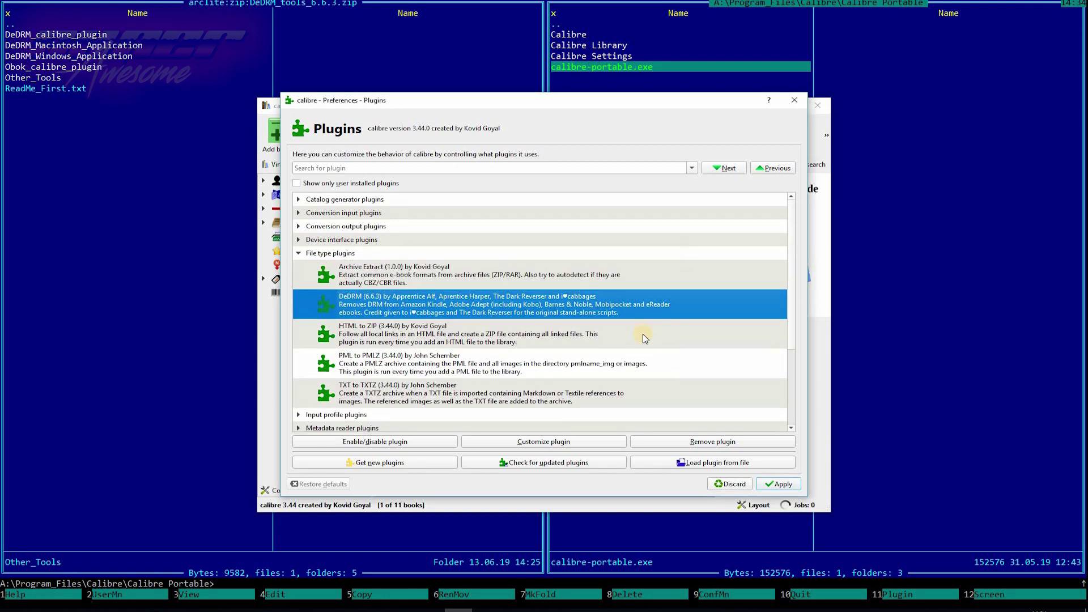
pyautogui.scroll(-2, 702, 375)
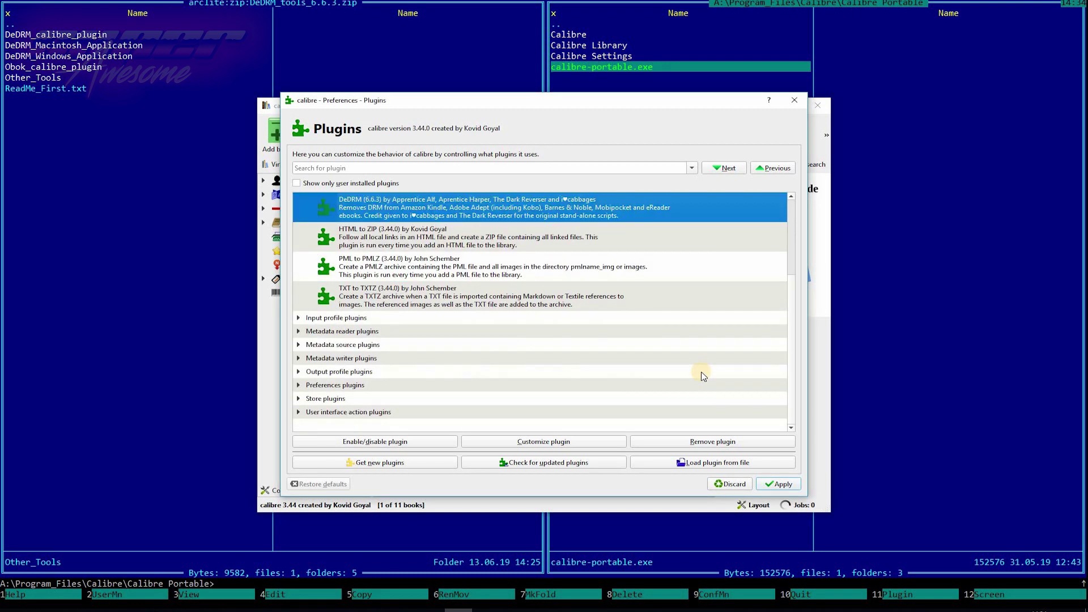
pyautogui.click(769, 485)
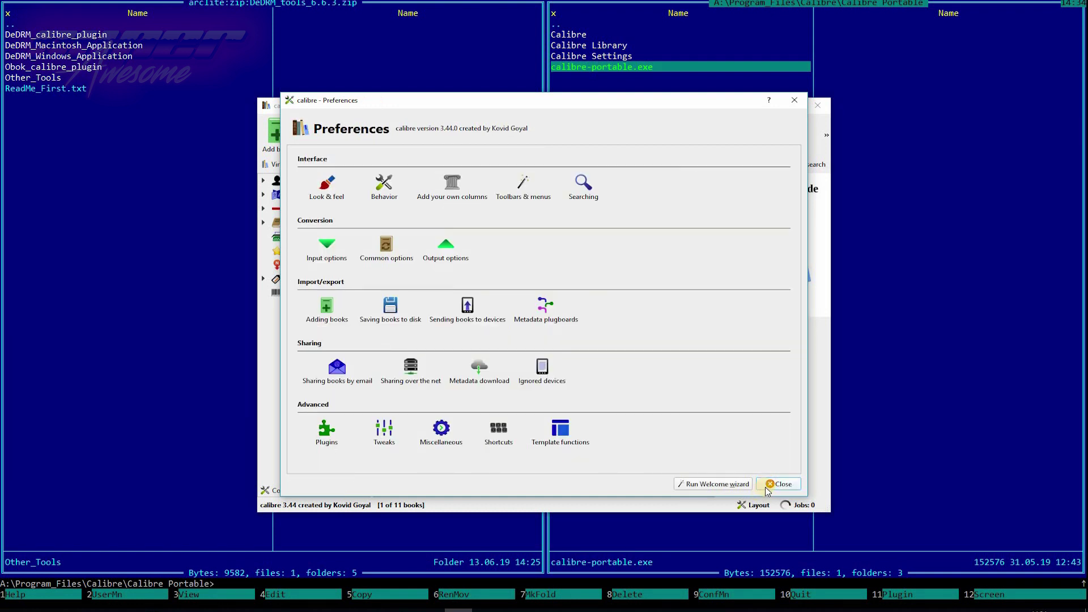
# Close preferences and restart calibre so the DeDRM plugin takes effect
pyautogui.click(769, 484)
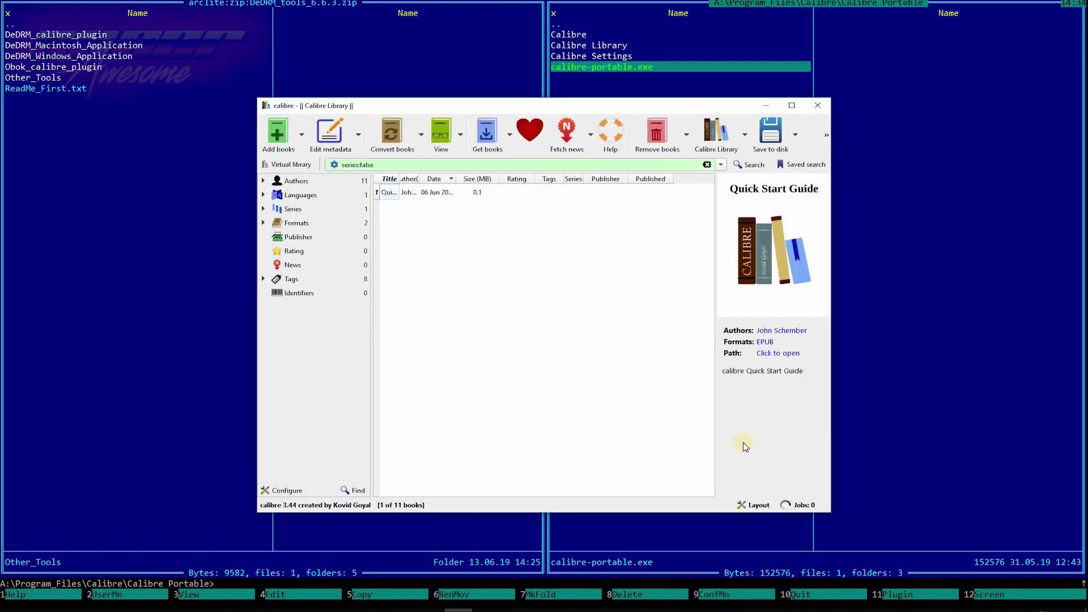
pyautogui.click(814, 112)
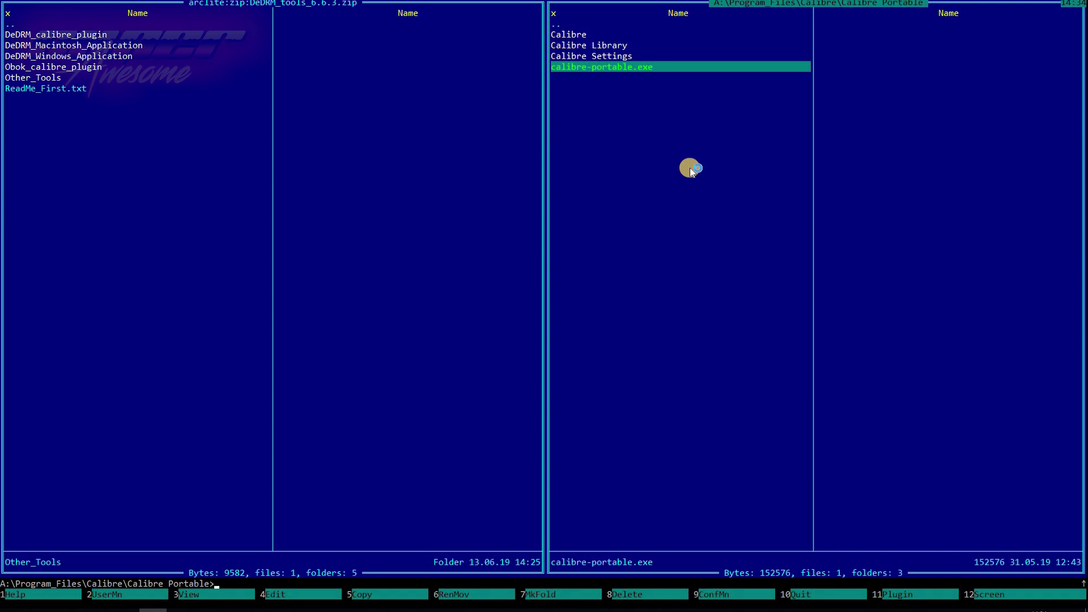
pyautogui.press('Return')
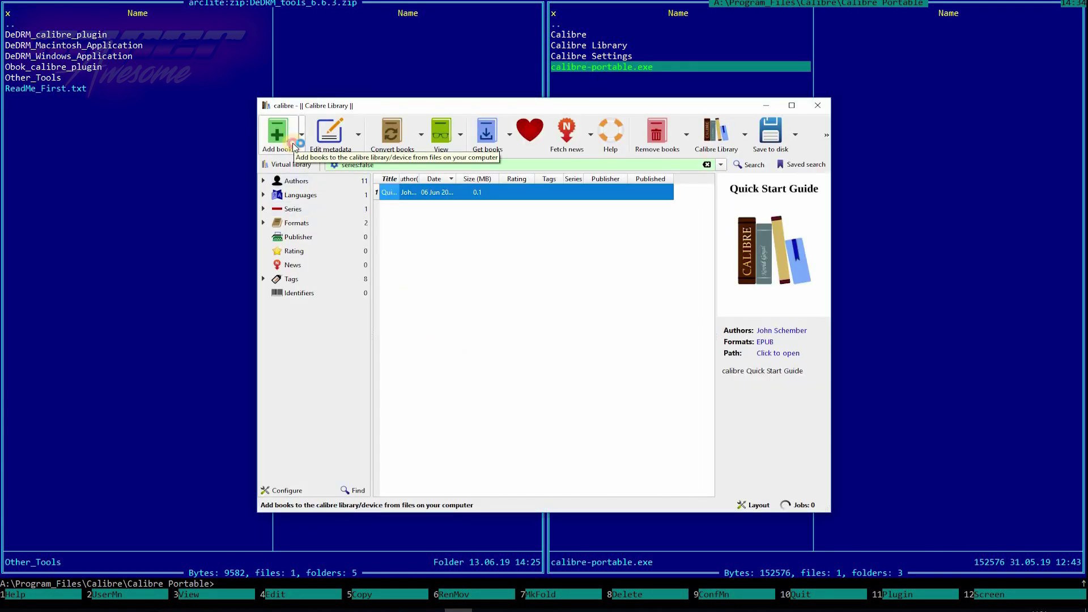
# Add the Clowns PDF to the library and open its folder on disk
pyautogui.click(294, 147)
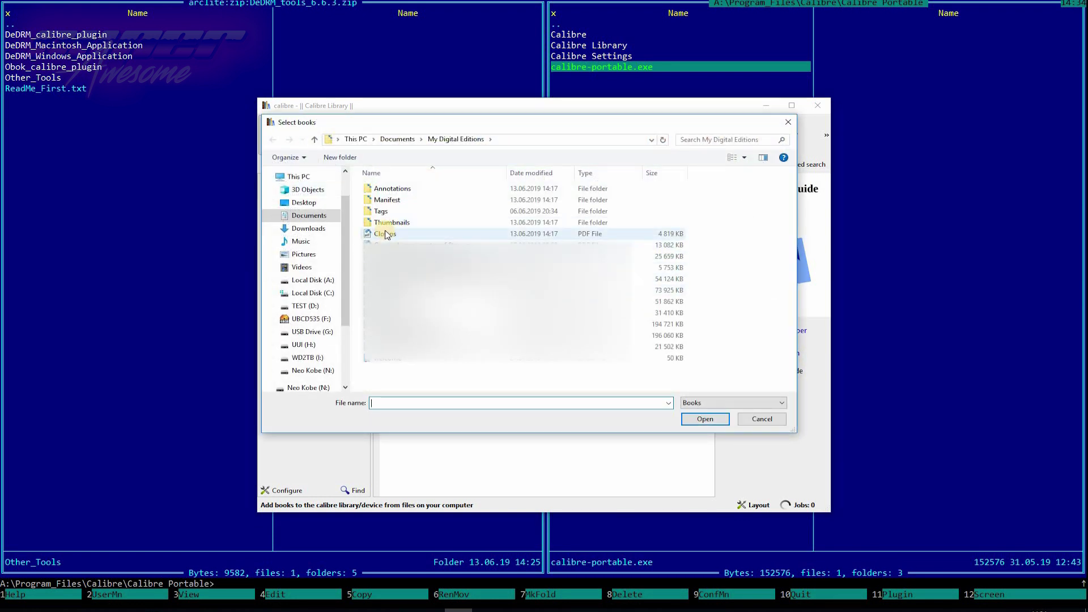
pyautogui.click(385, 234)
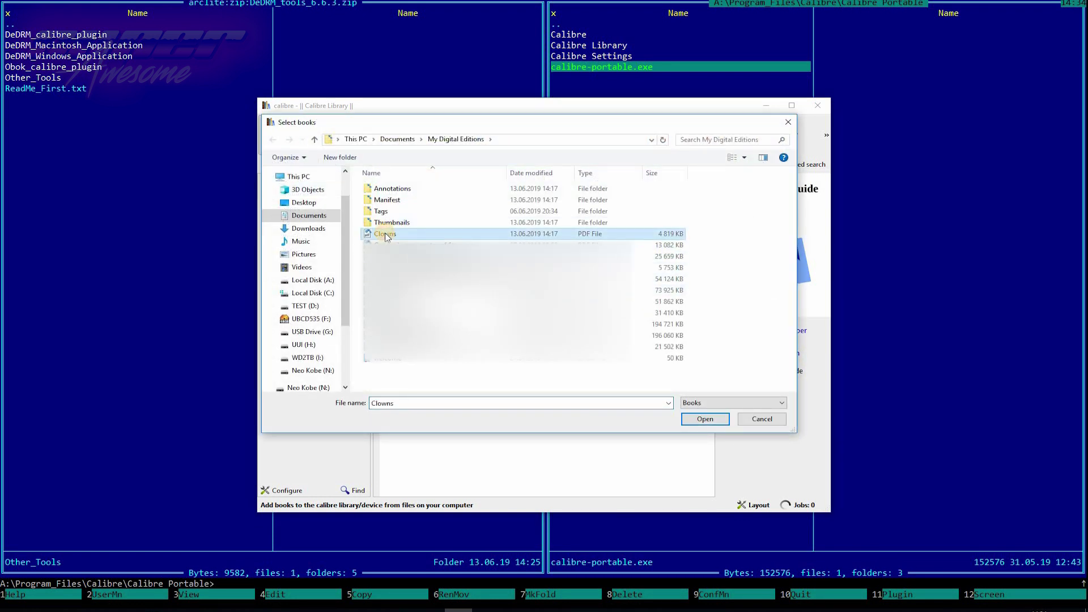
pyautogui.click(701, 423)
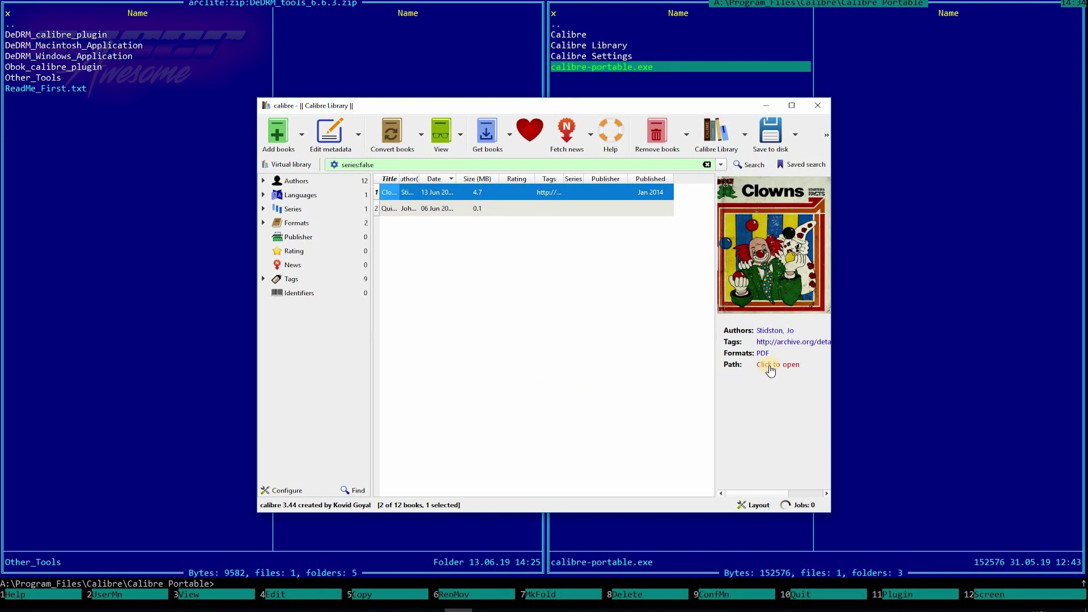
pyautogui.moveTo(777, 364)
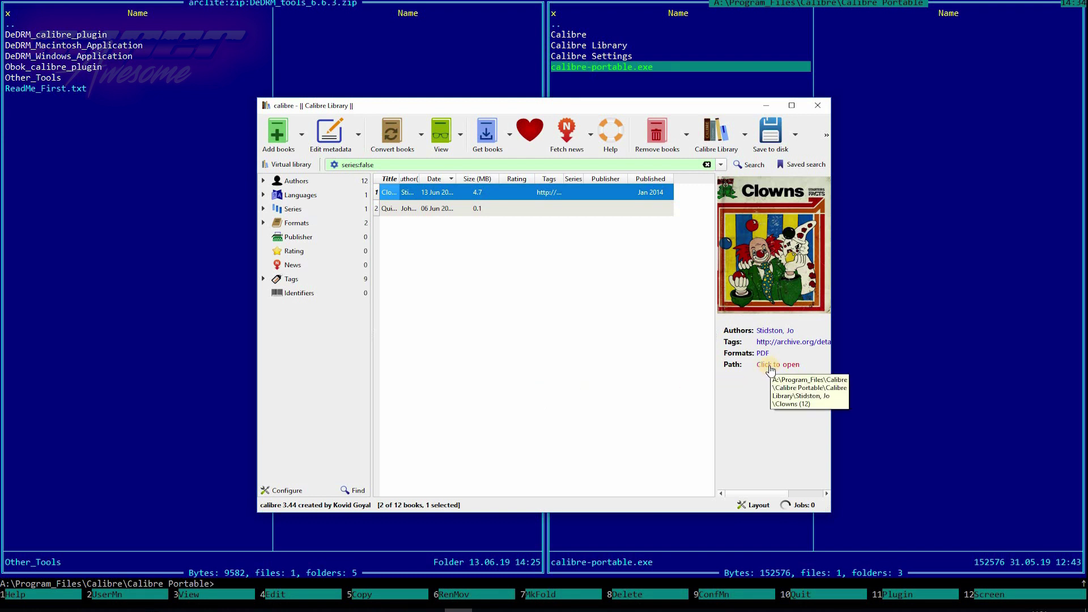
pyautogui.click(768, 366)
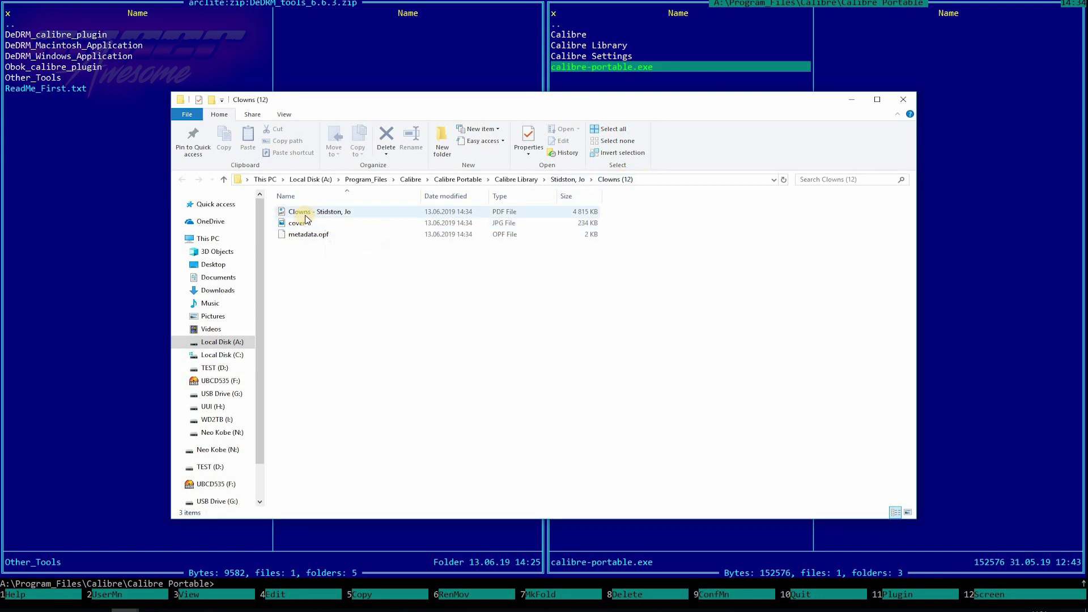
# Select the 'Clowns - Stidston, Jo' PDF in the Calibre library's Clowns folder
pyautogui.click(299, 212)
# Load the Calibre library's Clowns PDF in Opera from its pasted file path
pyautogui.click(404, 609)
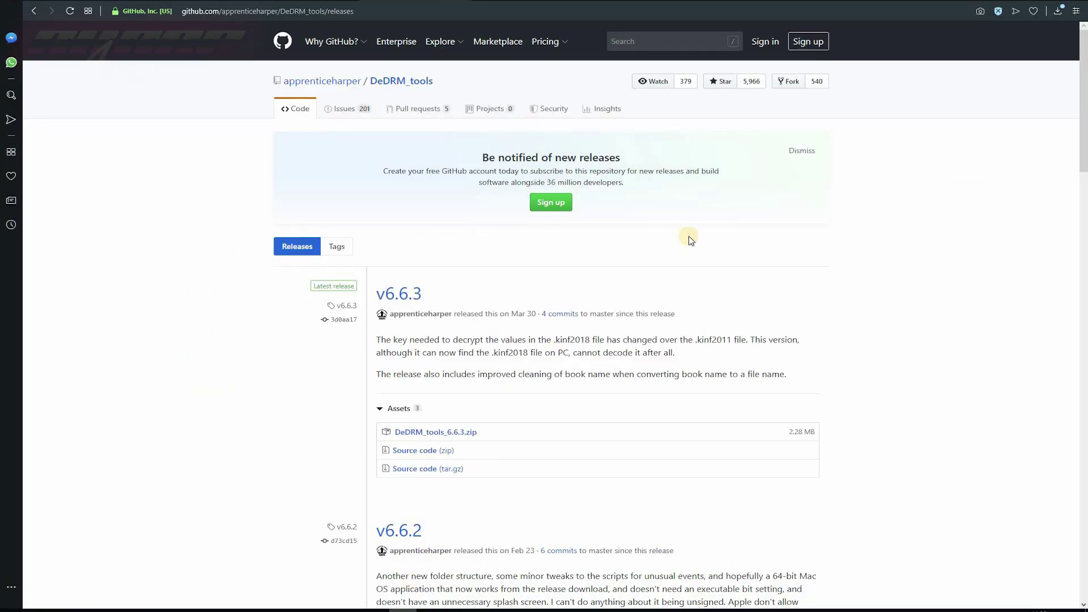
pyautogui.rightClick(335, 17)
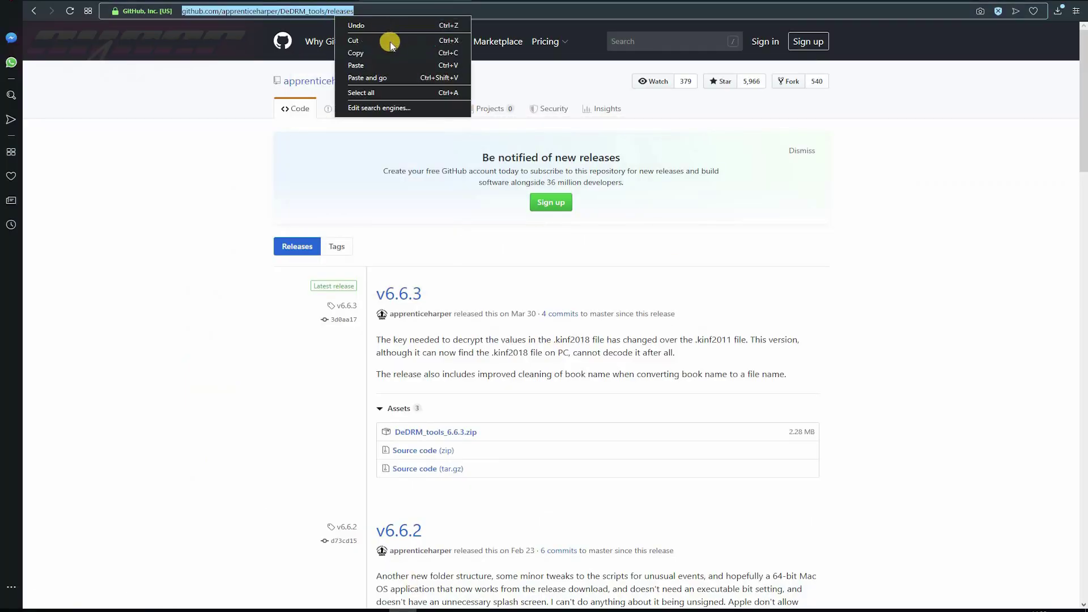
pyautogui.click(383, 64)
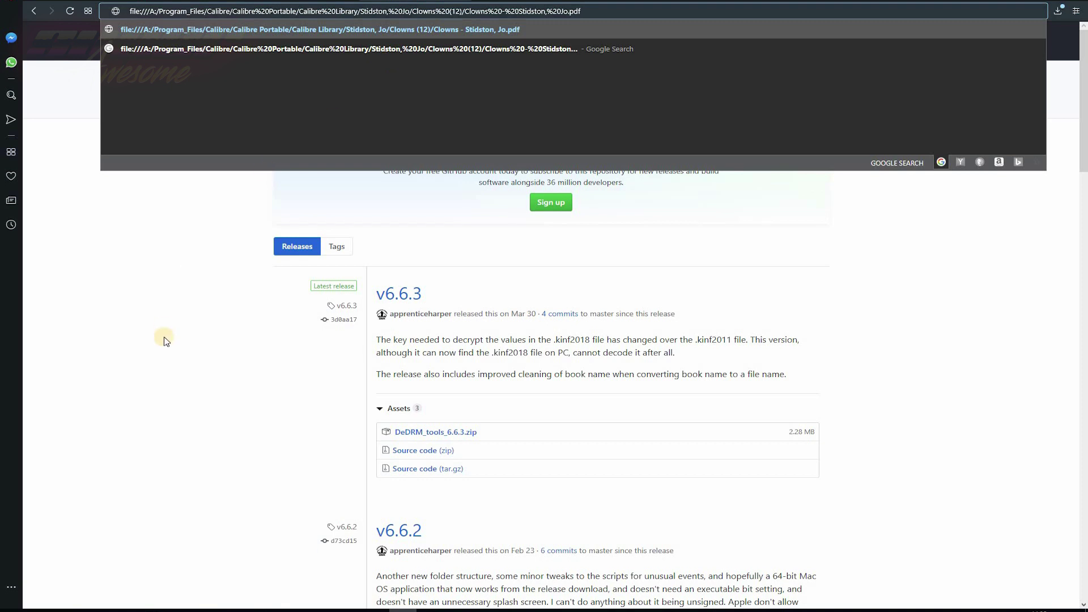
pyautogui.press('Return')
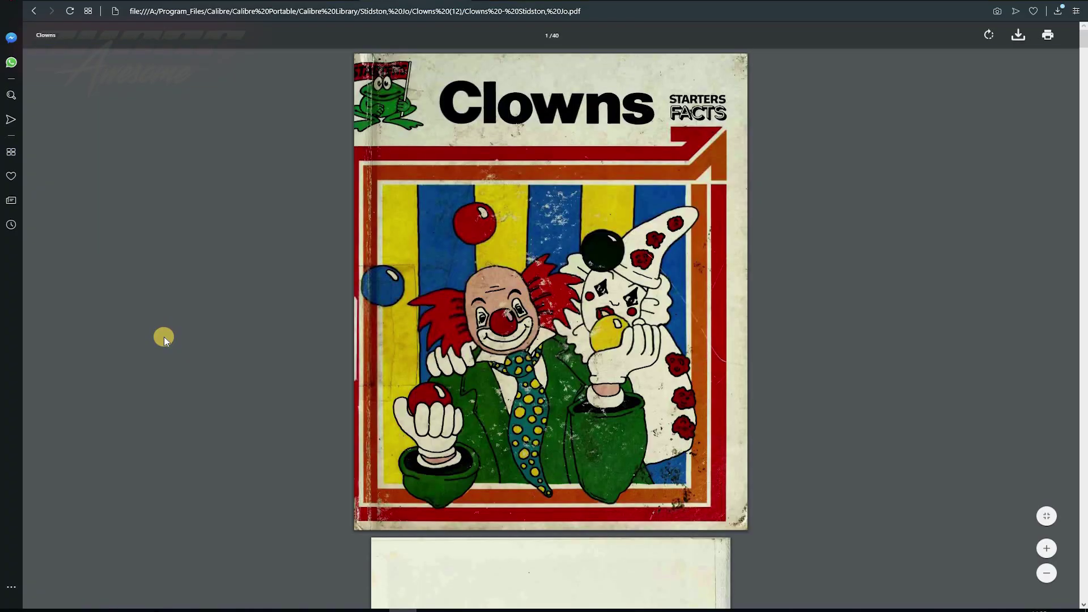
# Scroll down through the PDF's cover and opening pages
pyautogui.scroll(-5, 164, 337)
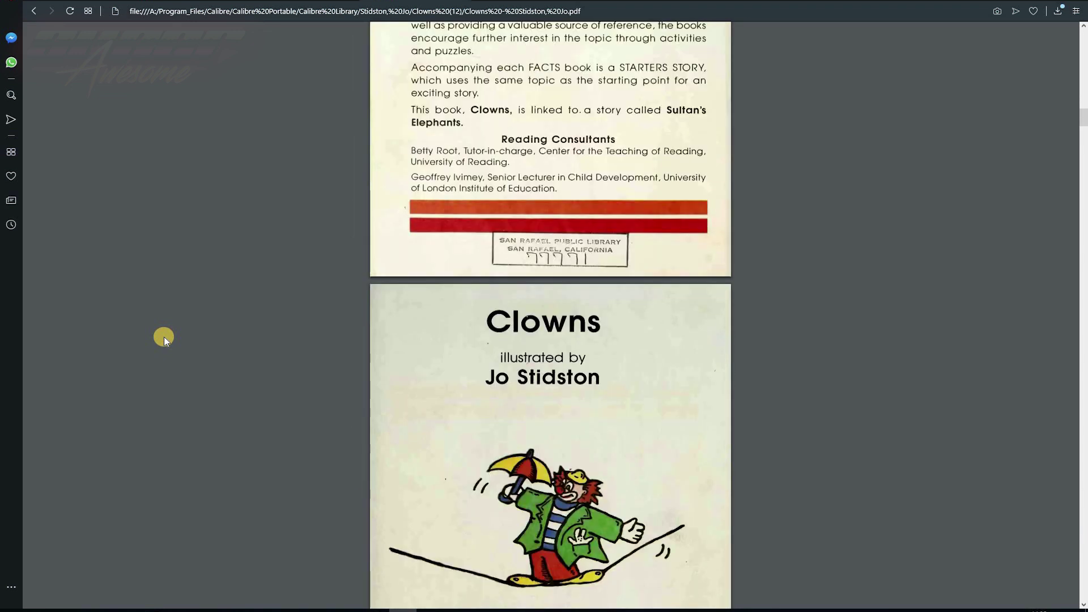
pyautogui.scroll(-3, 164, 336)
pyautogui.scroll(-7, 165, 336)
pyautogui.scroll(-9, 165, 337)
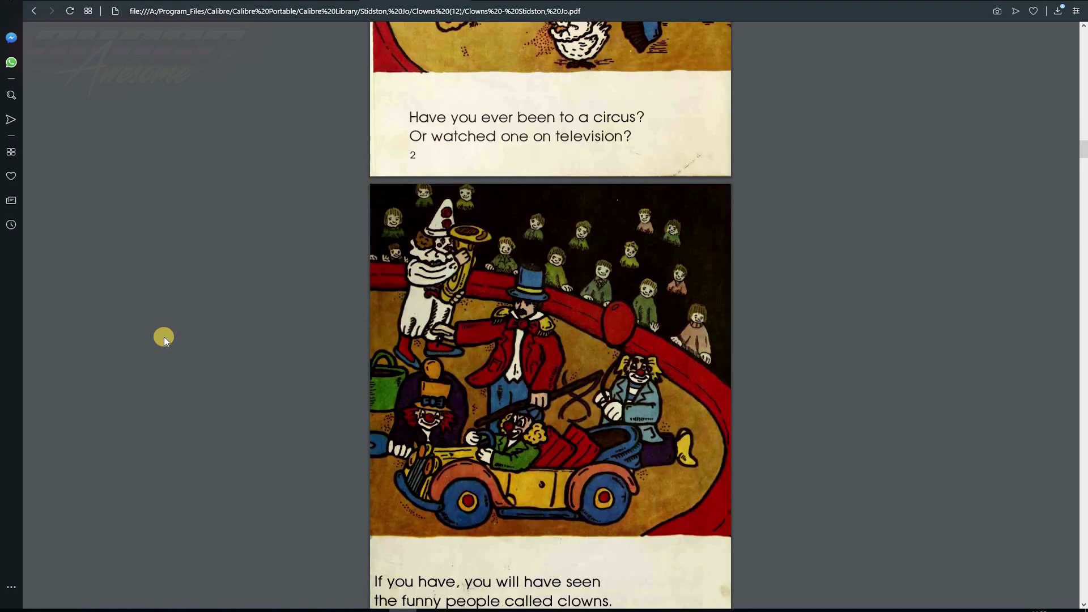
pyautogui.scroll(-9, 164, 336)
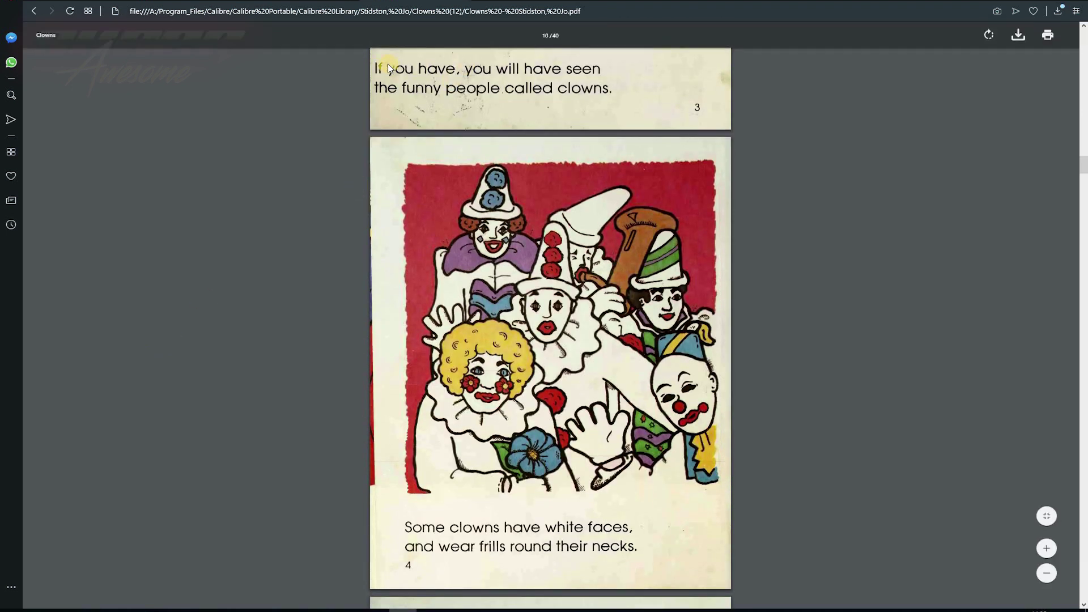
# Select and copy the page 3 caption about the funny people called clowns
pyautogui.moveTo(439, 81); pyautogui.dragTo(450, 103)
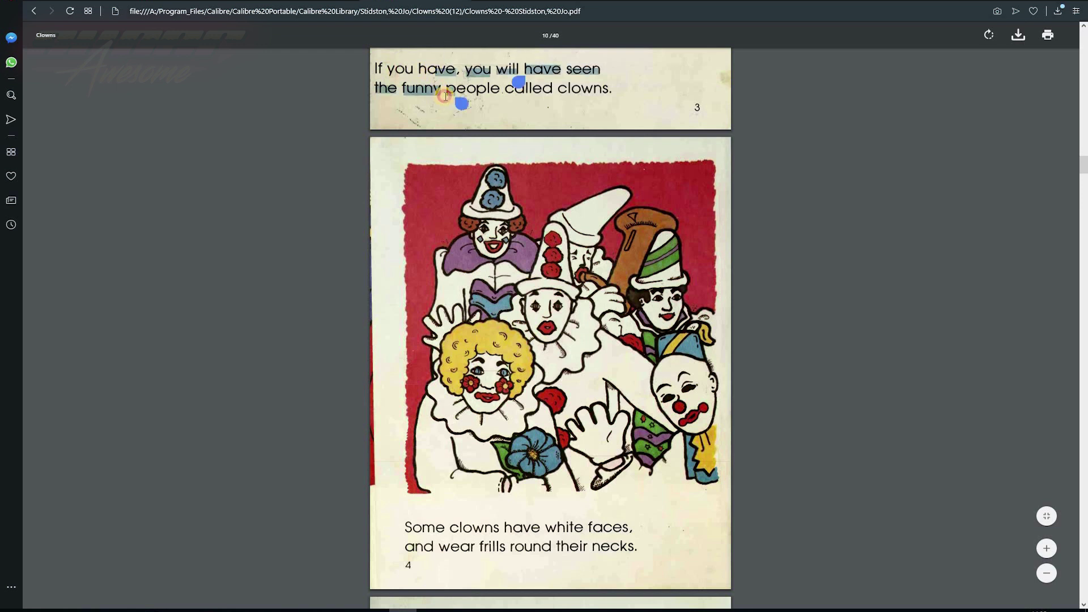
pyautogui.click(461, 101)
pyautogui.tripleClick(466, 89)
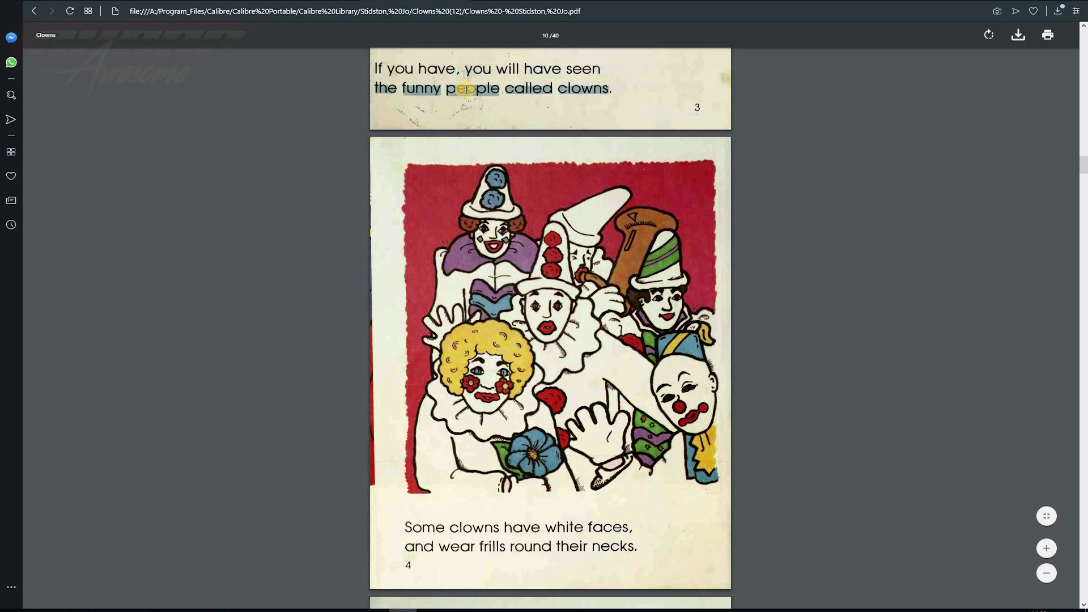
pyautogui.scroll(3, 466, 89)
pyautogui.moveTo(395, 285); pyautogui.dragTo(554, 291)
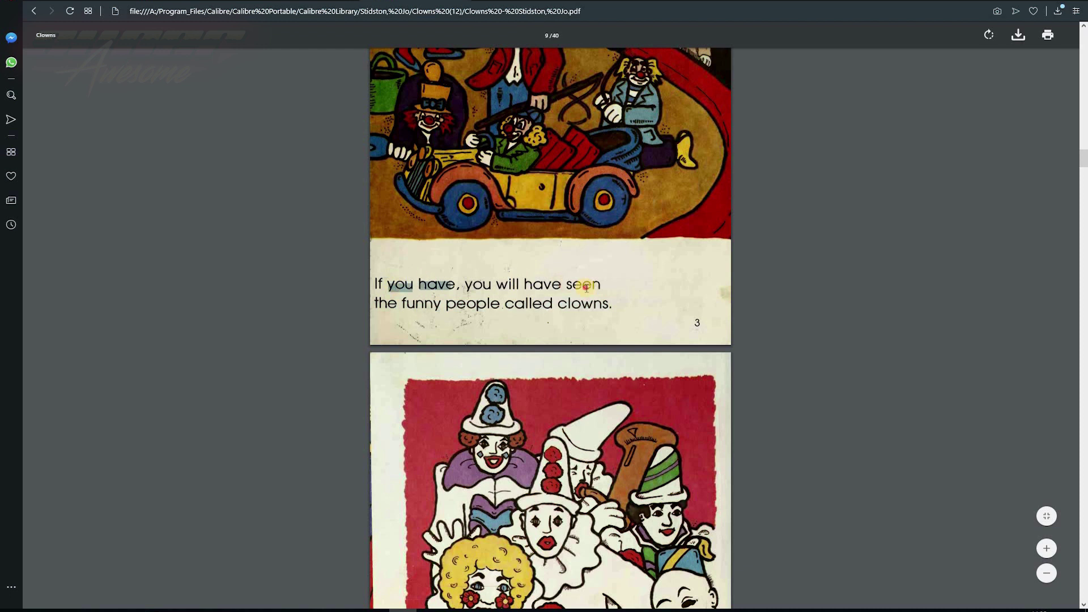
pyautogui.rightClick(552, 287)
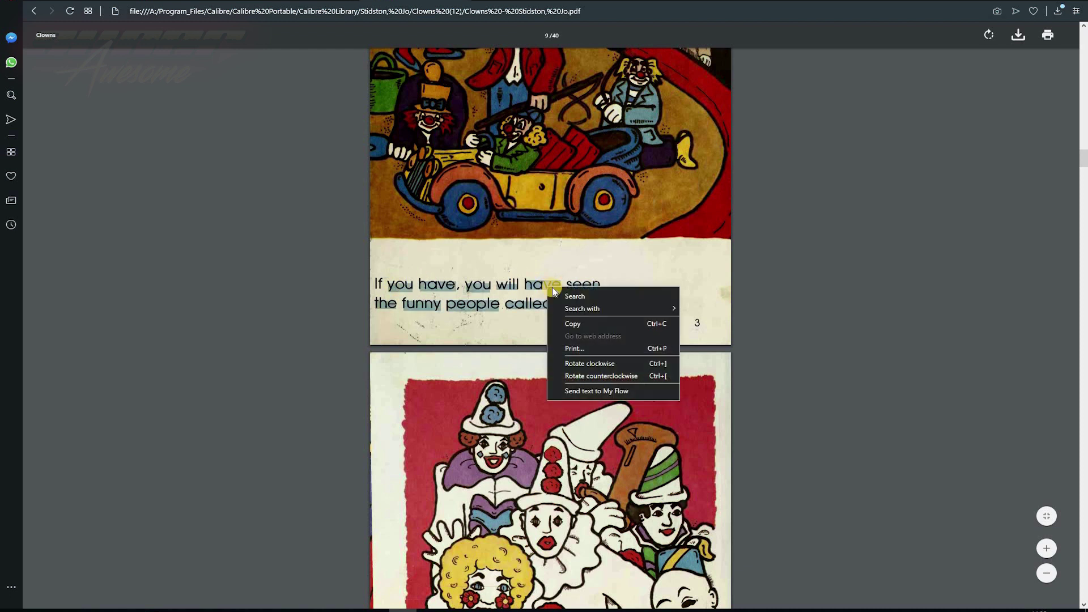
pyautogui.click(590, 325)
# Select and copy the circus question text on page 2
pyautogui.scroll(3, 588, 310)
pyautogui.rightClick(525, 232)
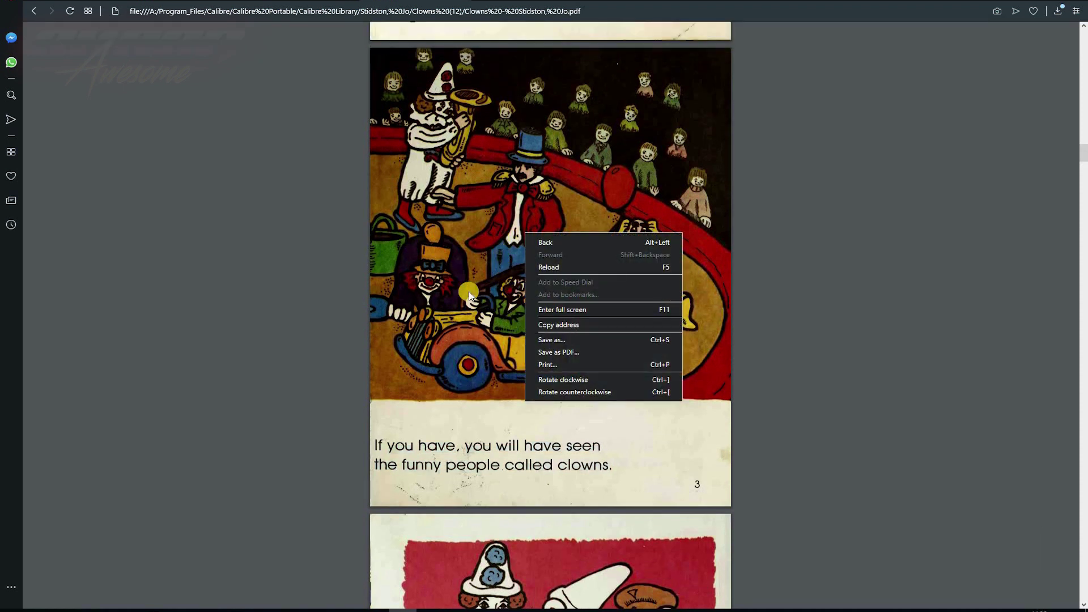
pyautogui.click(441, 302)
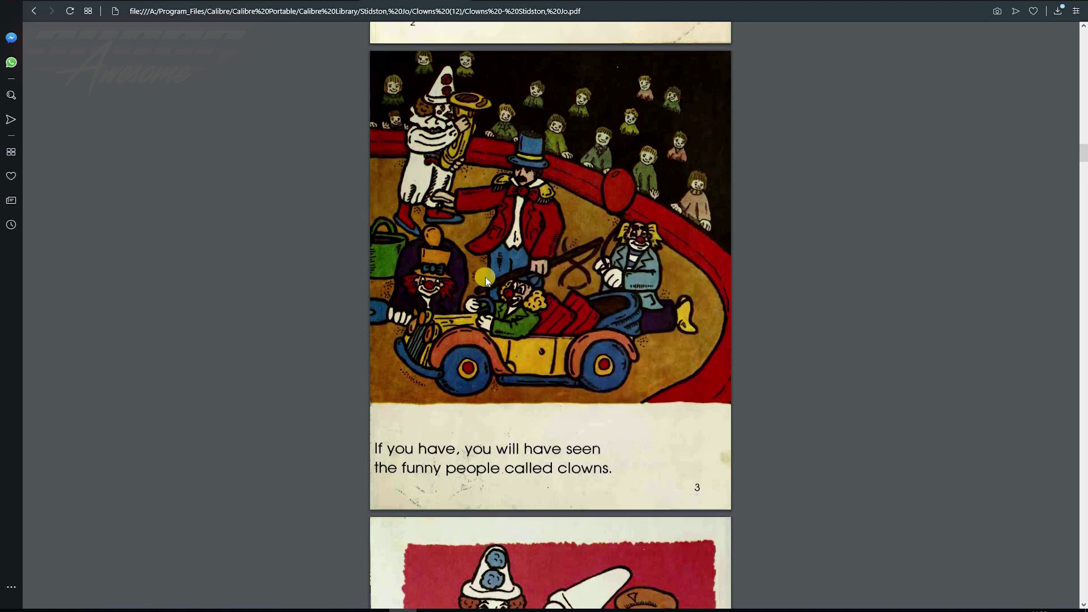
pyautogui.scroll(5, 485, 276)
pyautogui.moveTo(412, 249)
pyautogui.mouseDown()
pyautogui.moveTo(636, 258)
pyautogui.moveTo(591, 268)
pyautogui.mouseUp()
pyautogui.rightClick(590, 267)
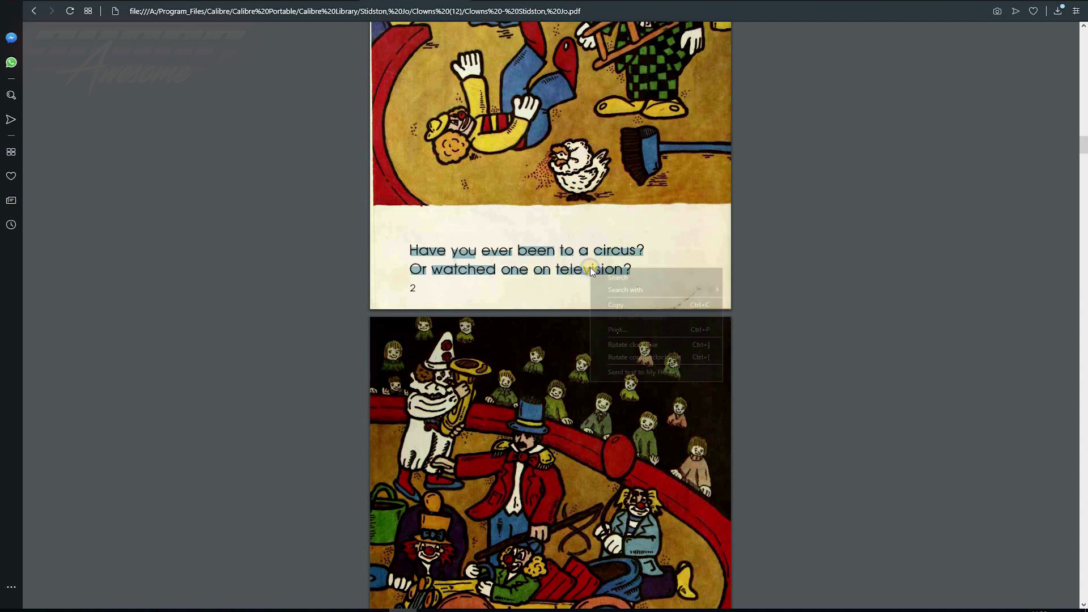
pyautogui.click(624, 305)
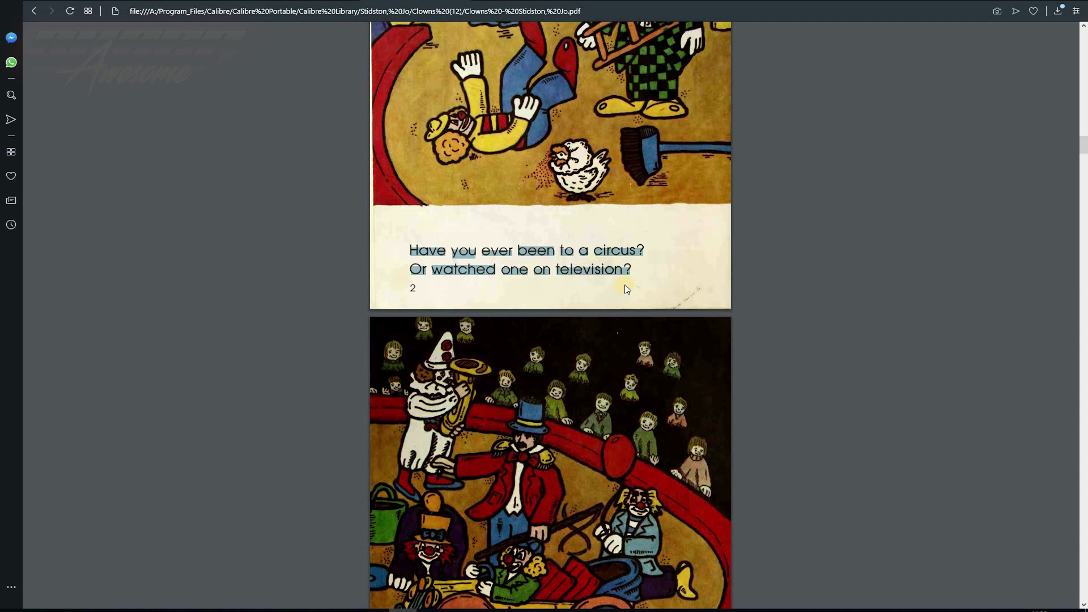
# Search the PDF for 'facts', finding six matches
pyautogui.scroll(1, 625, 281)
pyautogui.scroll(5, 625, 281)
pyautogui.scroll(5, 624, 281)
pyautogui.scroll(5, 624, 281)
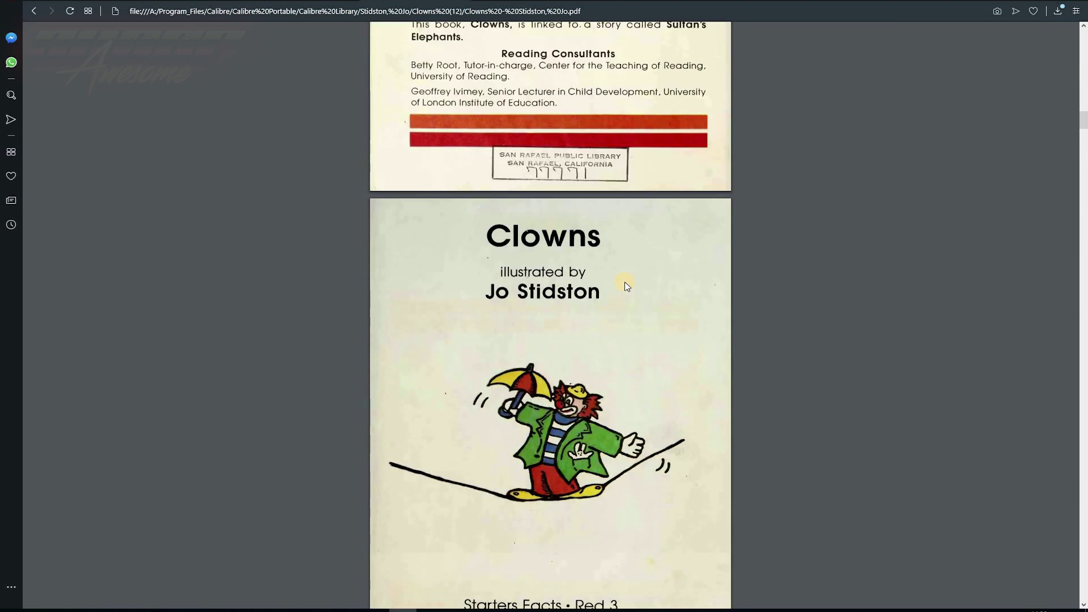
pyautogui.scroll(-1, 624, 281)
pyautogui.scroll(5, 624, 281)
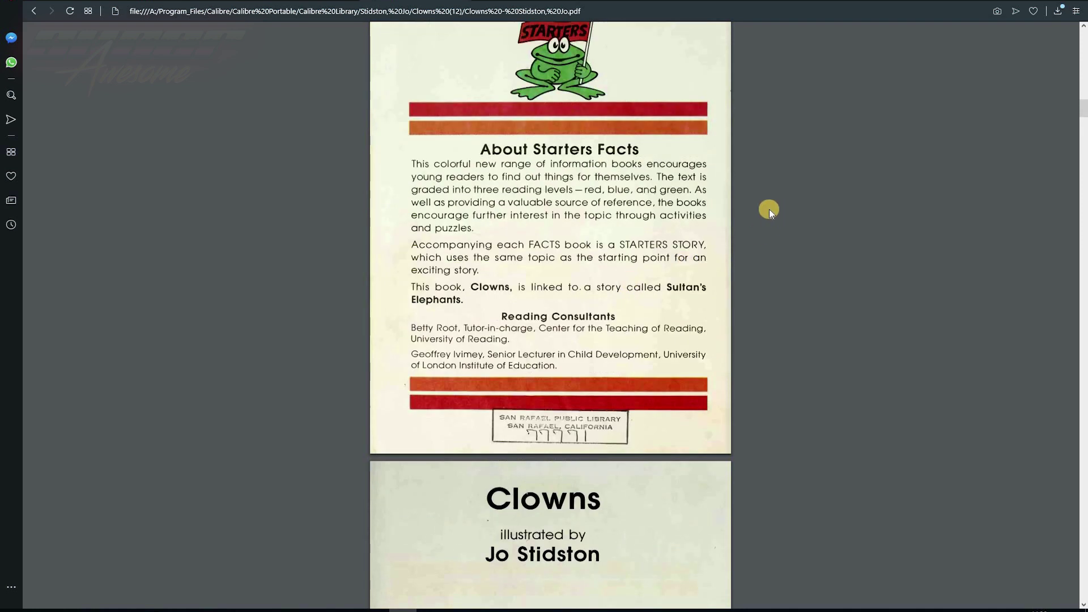
pyautogui.scroll(3, 765, 211)
pyautogui.scroll(-3, 760, 220)
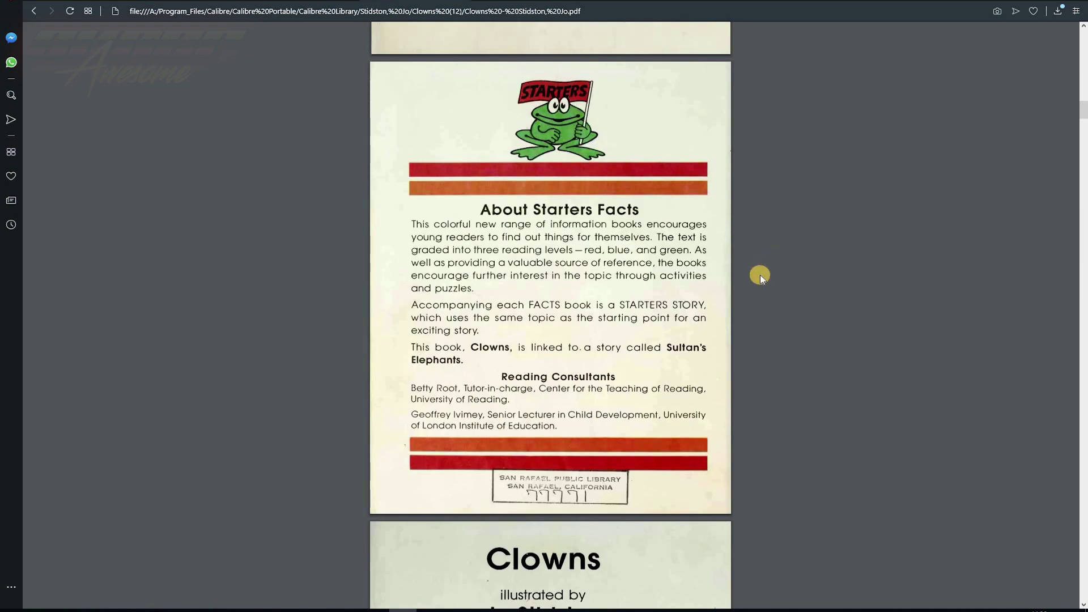
pyautogui.scroll(-1, 760, 275)
pyautogui.hotkey('ctrl', 'f')
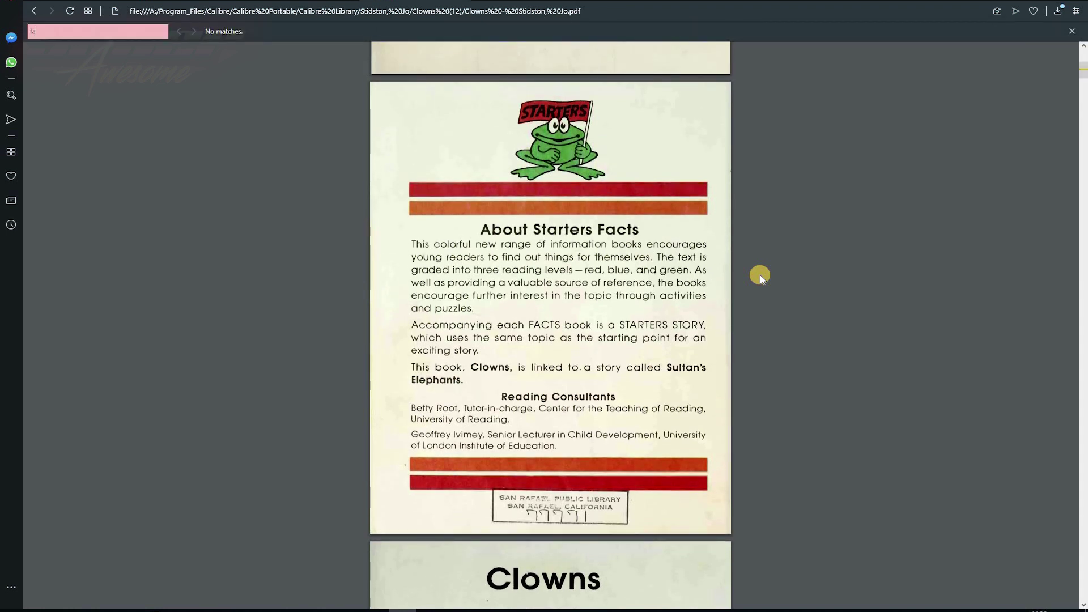
pyautogui.write('facts')
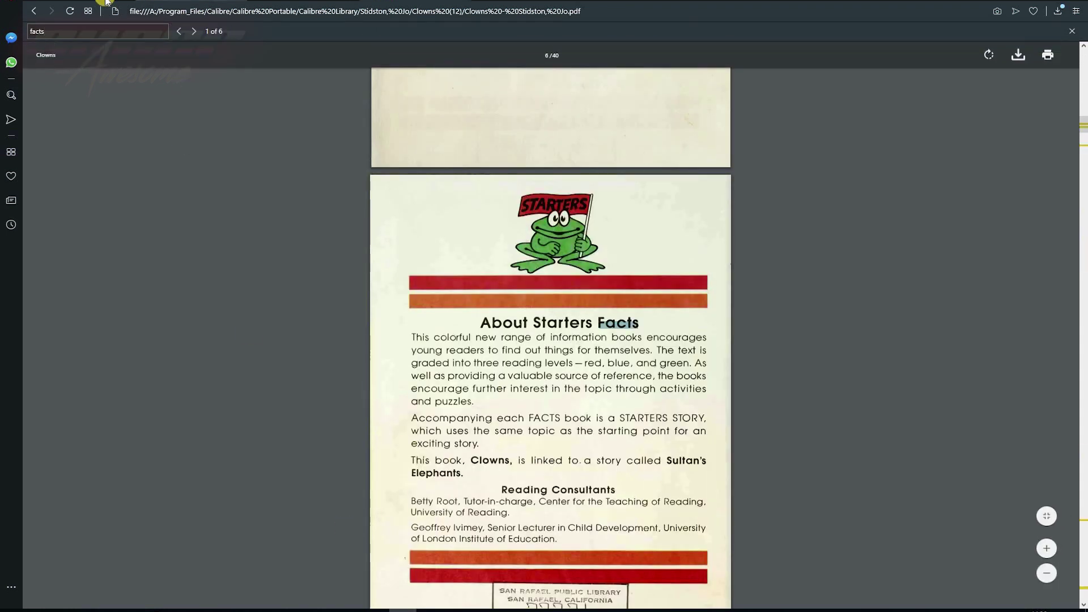
# Return the borrowed Clowns book from the archive.org book reader's loan banner
pyautogui.click(98, 2)
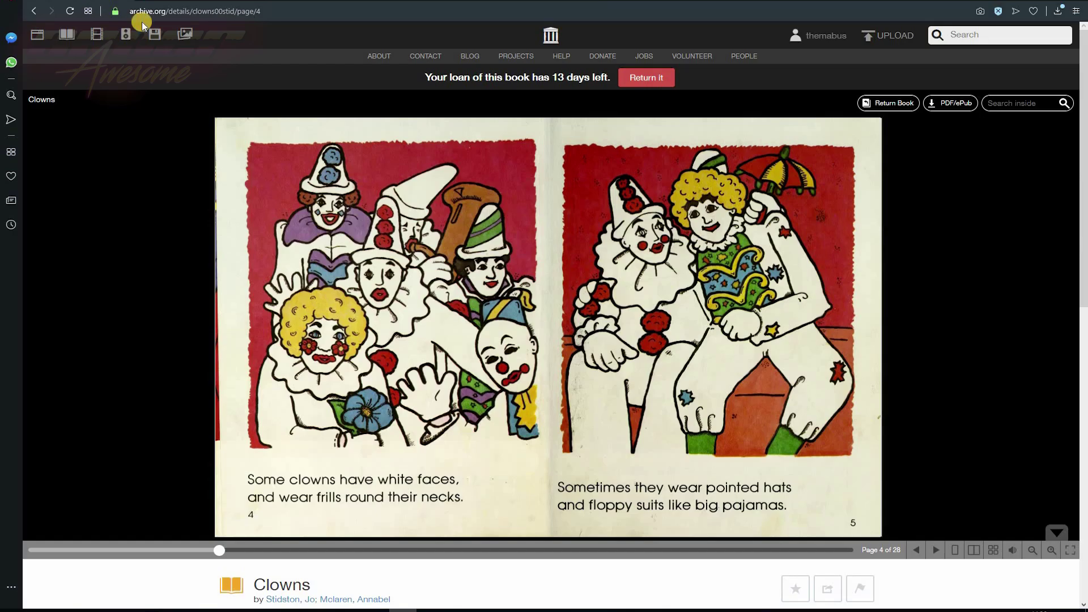
pyautogui.click(635, 80)
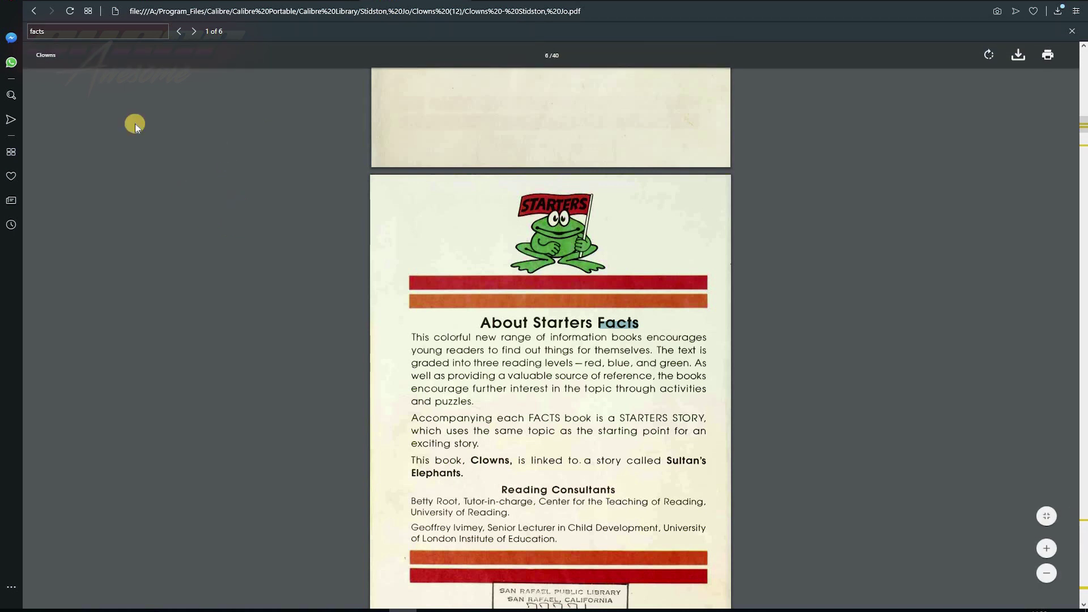
# Reload the local Clowns PDF and scroll to confirm it still opens
pyautogui.click(67, 11)
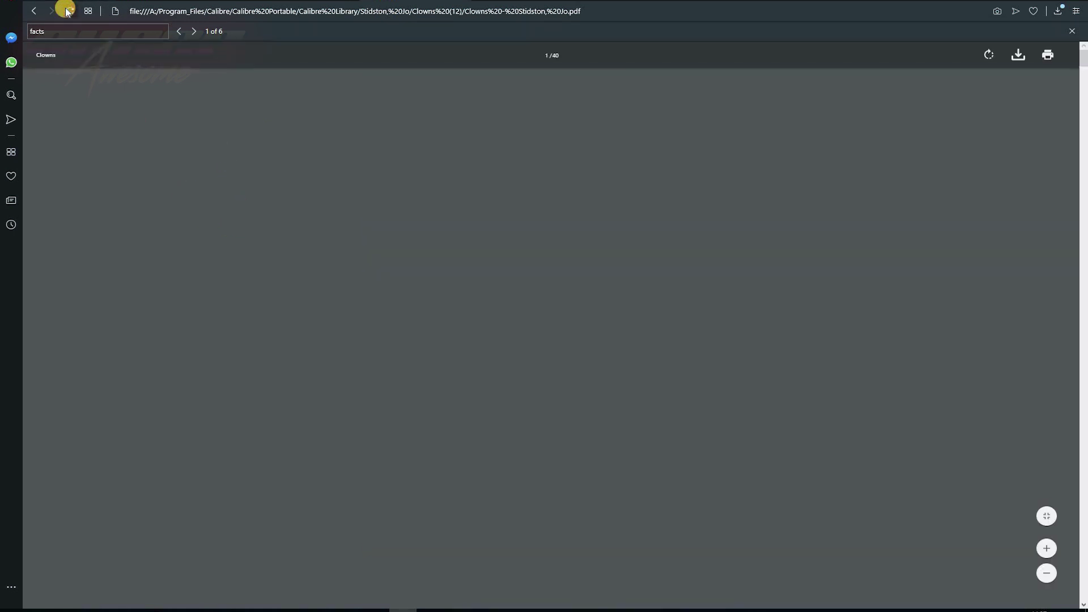
pyautogui.scroll(-8, 301, 273)
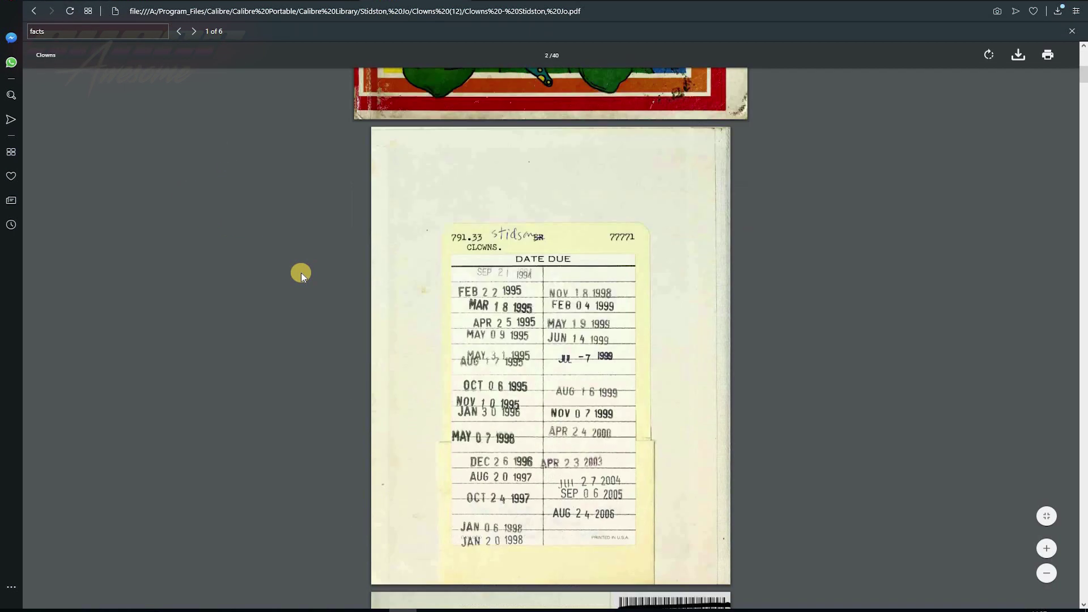